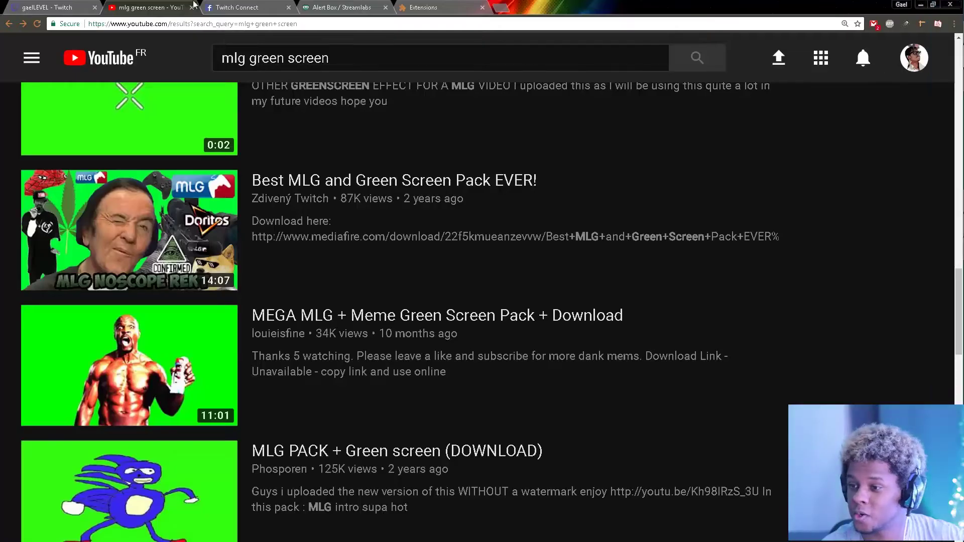
Step: Bring up the Streamlabs alert box widget settings tab in Chrome
{"action": "left_click", "coordinate": [351, 6]}
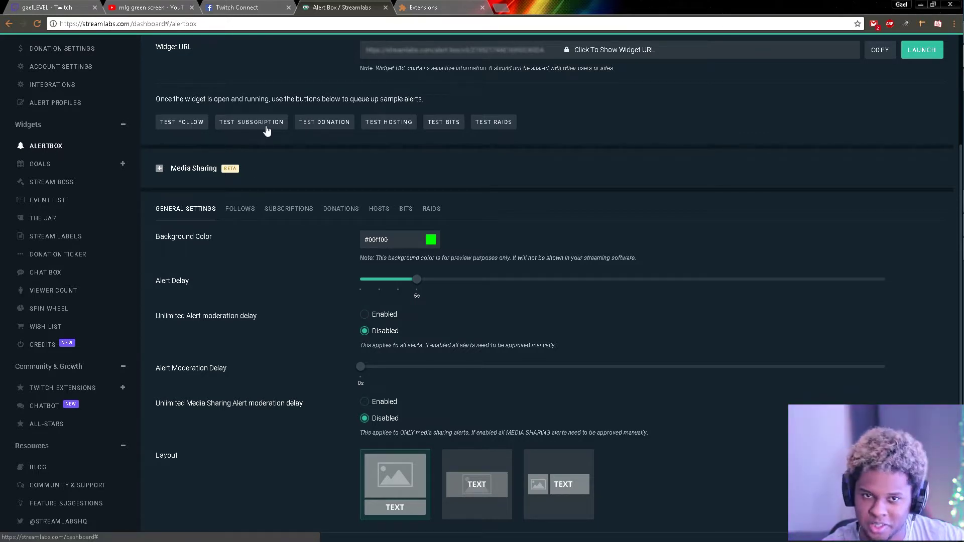
Step: Send a test subscription alert from Streamlabs and bring OBS forward to watch it
{"action": "left_click", "coordinate": [266, 130]}
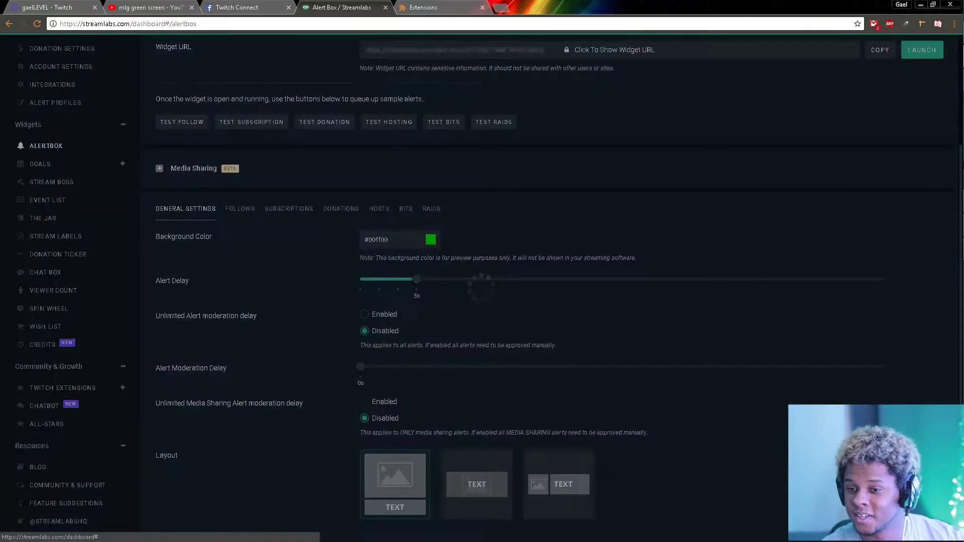
{"action": "left_click", "coordinate": [950, 83]}
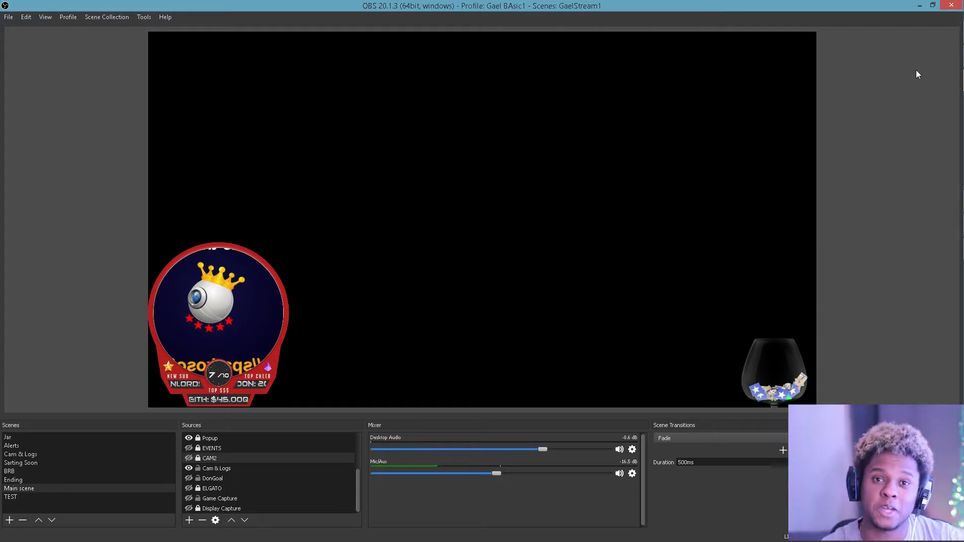
{"action": "mouse_move", "coordinate": [949, 57]}
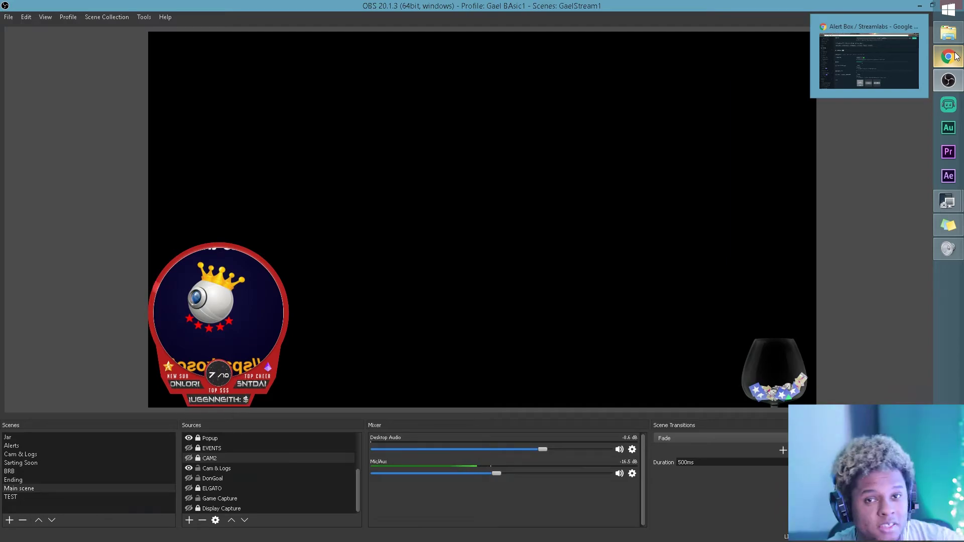
{"action": "left_click", "coordinate": [955, 57]}
Step: Return to the YouTube tab and rerun the mlg green screen search
{"action": "left_click", "coordinate": [161, 8]}
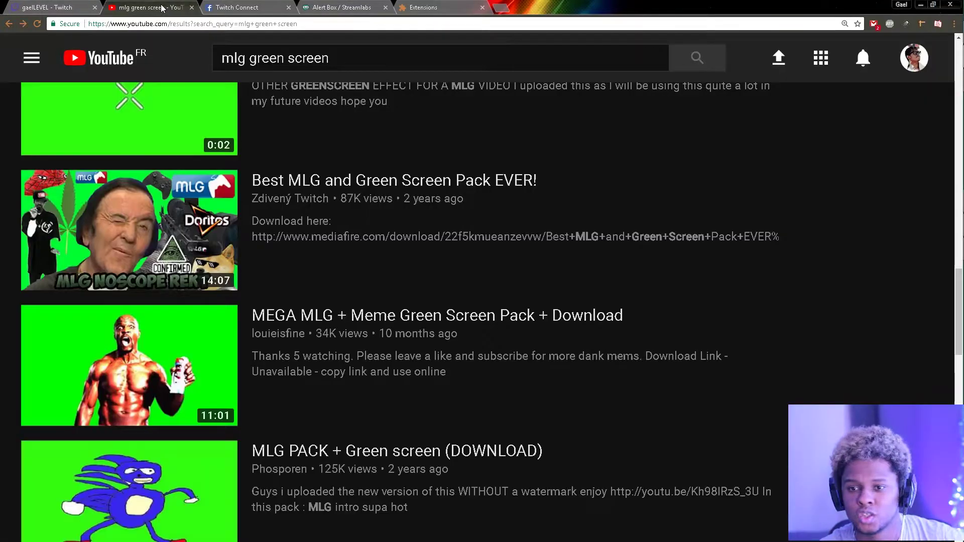
{"action": "left_click", "coordinate": [372, 52]}
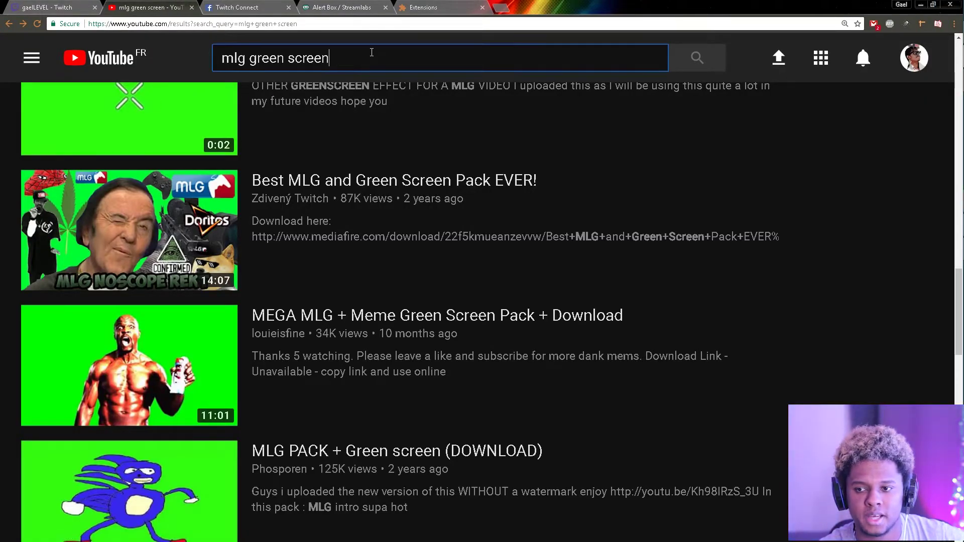
{"action": "key", "text": "Return"}
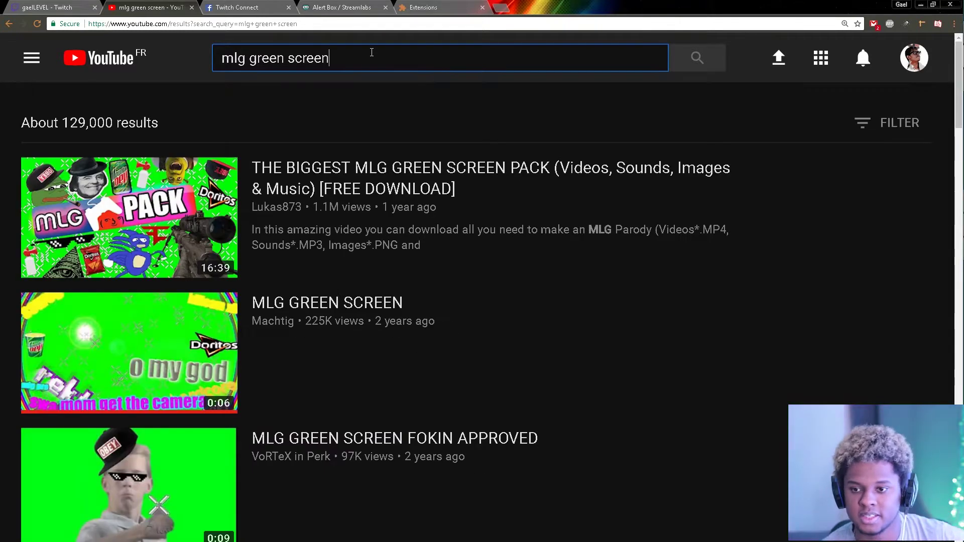
{"action": "scroll", "coordinate": [3, 128], "scroll_direction": "down", "scroll_amount": 2}
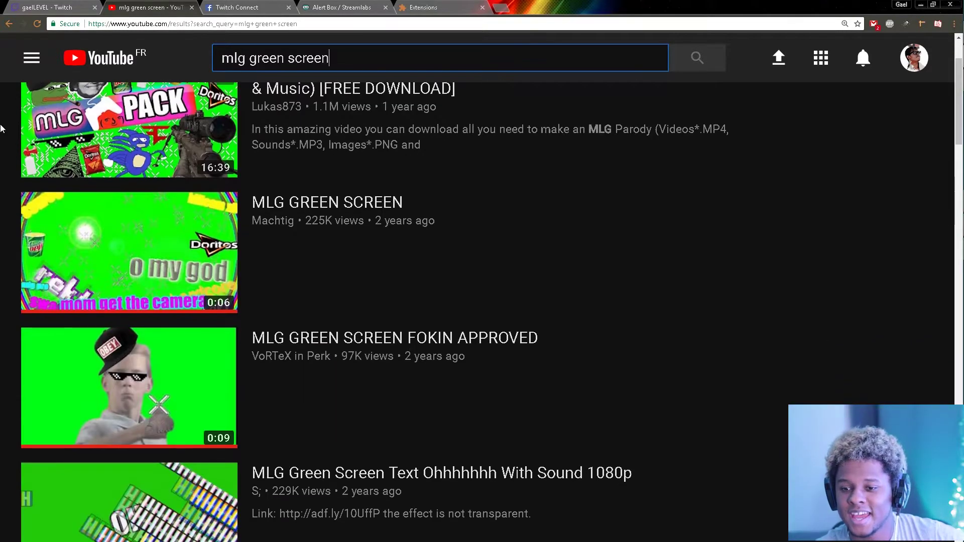
{"action": "scroll", "coordinate": [2, 134], "scroll_direction": "up", "scroll_amount": 2}
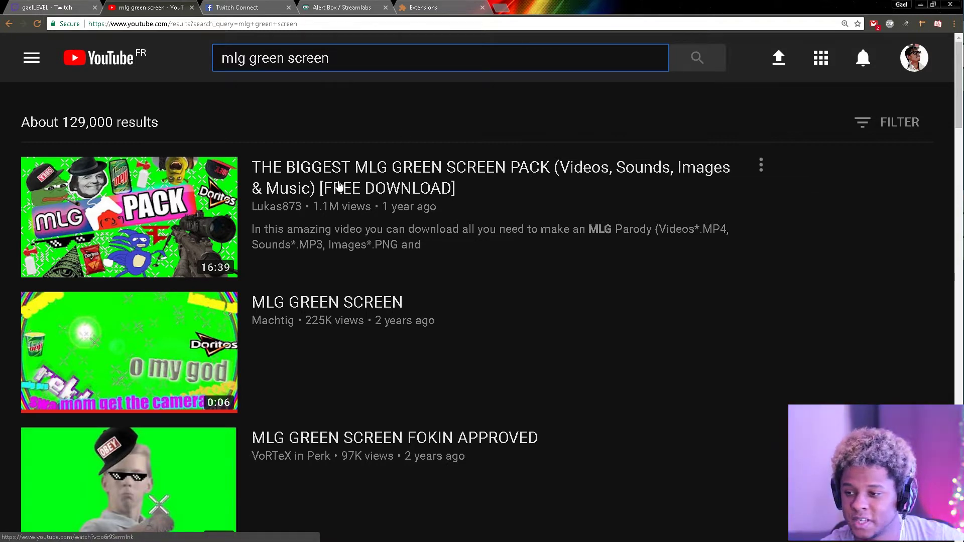
{"action": "scroll", "coordinate": [2, 211], "scroll_direction": "down", "scroll_amount": 1}
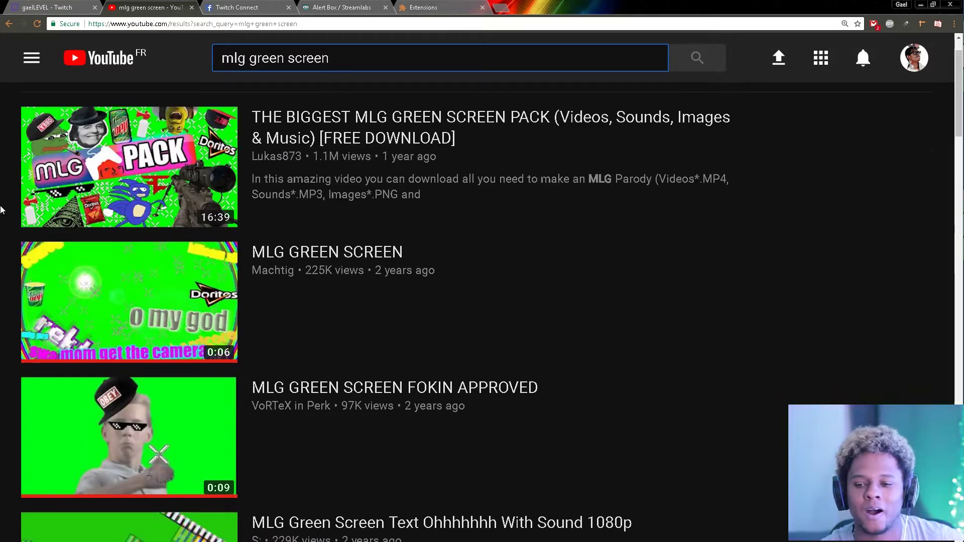
{"action": "scroll", "coordinate": [2, 211], "scroll_direction": "down", "scroll_amount": 1}
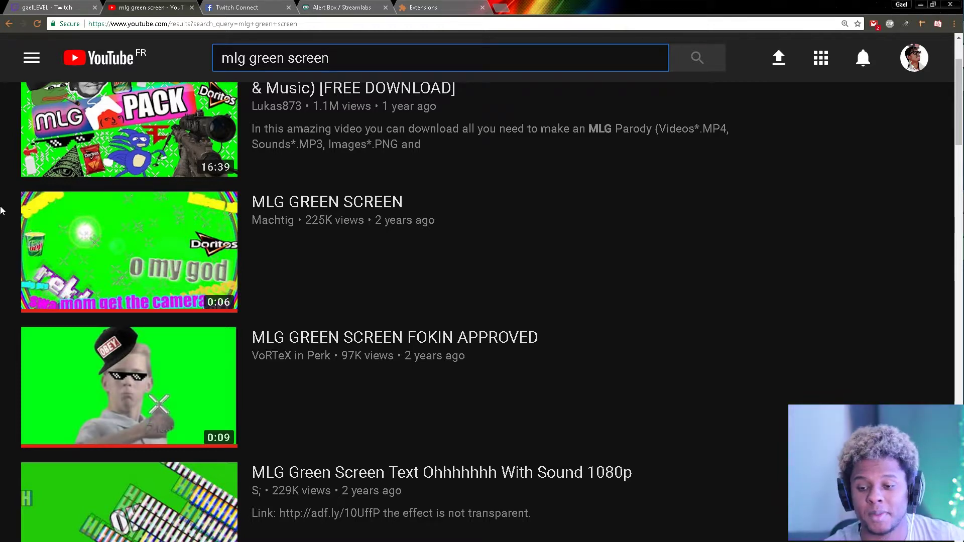
{"action": "scroll", "coordinate": [1, 211], "scroll_direction": "down", "scroll_amount": 2}
{"action": "scroll", "coordinate": [1, 211], "scroll_direction": "up", "scroll_amount": 2}
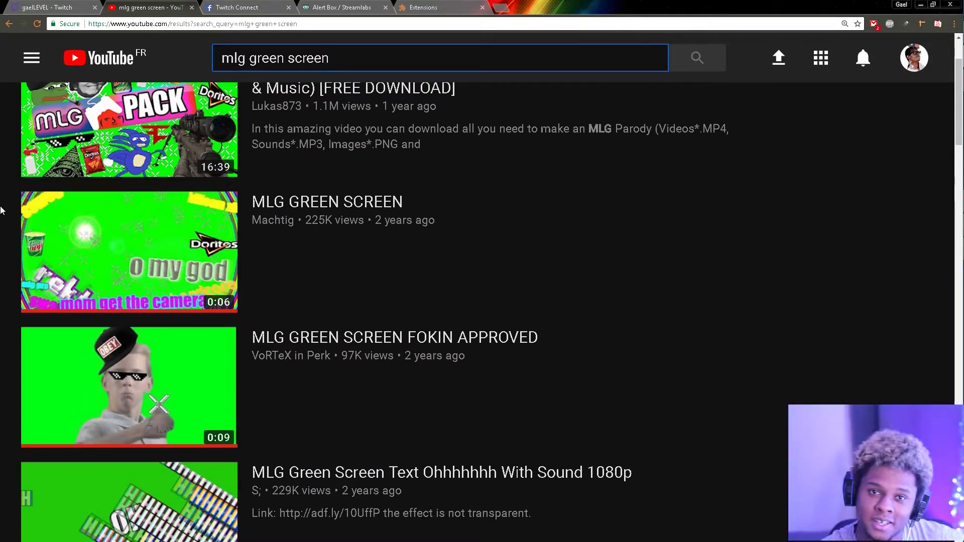
{"action": "scroll", "coordinate": [1, 211], "scroll_direction": "down", "scroll_amount": 2}
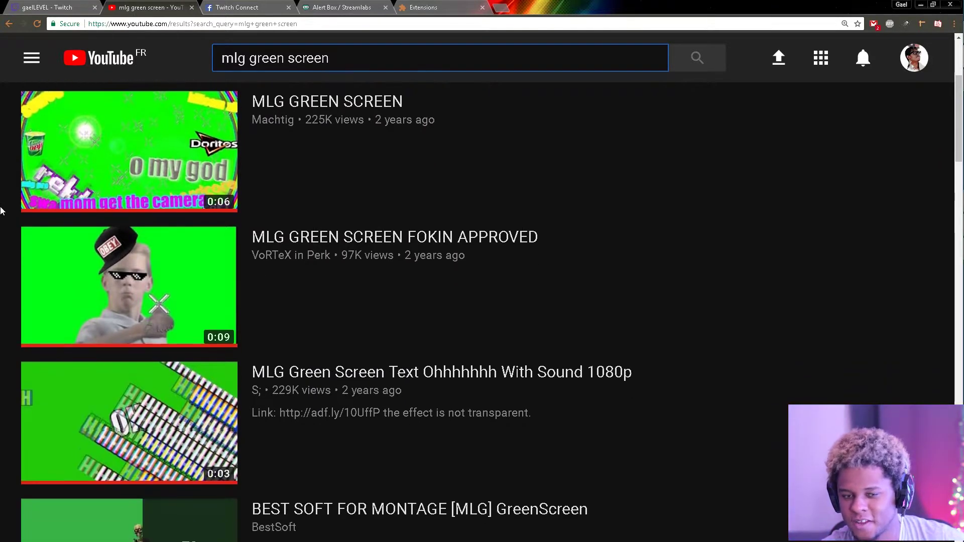
{"action": "scroll", "coordinate": [1, 239], "scroll_direction": "down", "scroll_amount": 1}
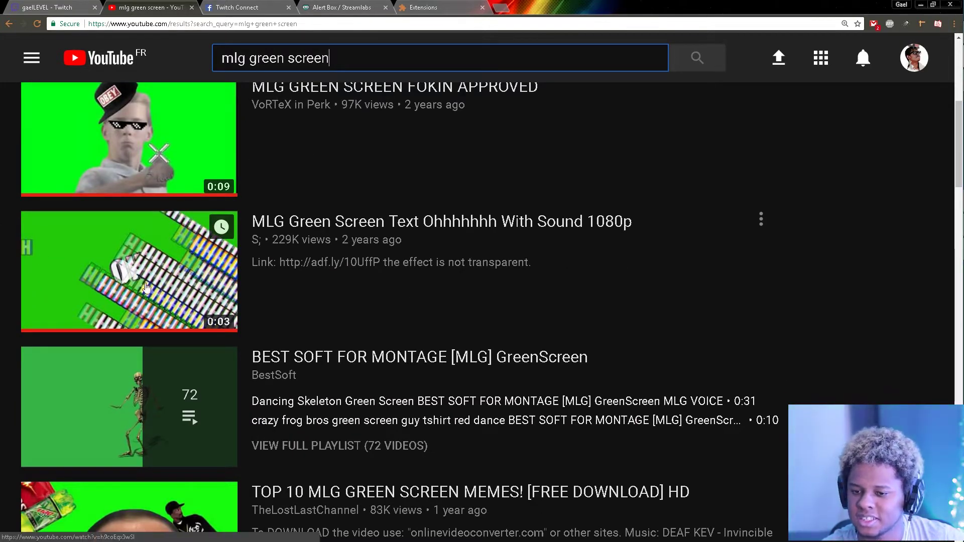
{"action": "scroll", "coordinate": [7, 302], "scroll_direction": "up", "scroll_amount": 1}
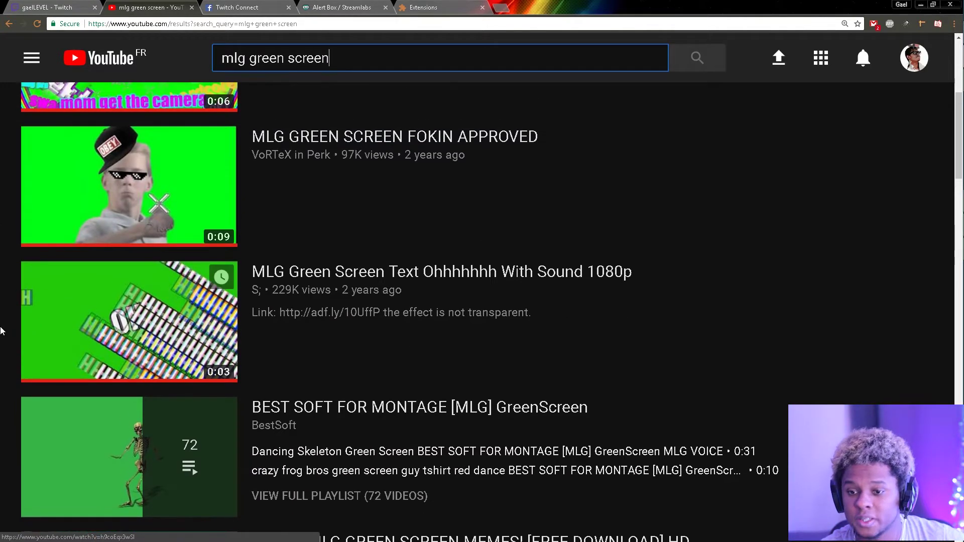
{"action": "scroll", "coordinate": [16, 264], "scroll_direction": "up", "scroll_amount": 3}
Step: Preview the MLG Green Screen Text clip, cancel autoplay, and start a blank new tab
{"action": "left_click", "coordinate": [93, 239]}
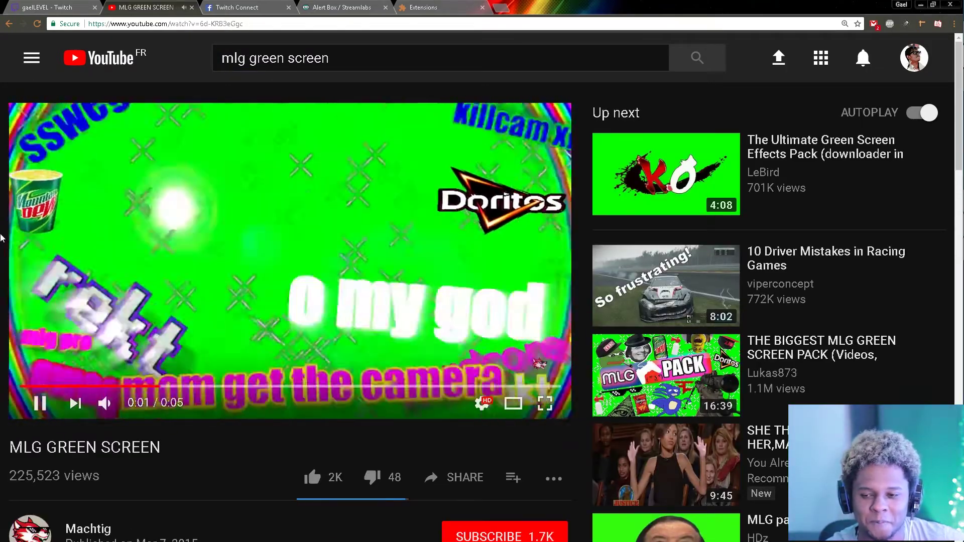
{"action": "left_click", "coordinate": [111, 189]}
{"action": "left_click", "coordinate": [8, 23]}
{"action": "scroll", "coordinate": [66, 236], "scroll_direction": "down", "scroll_amount": 1}
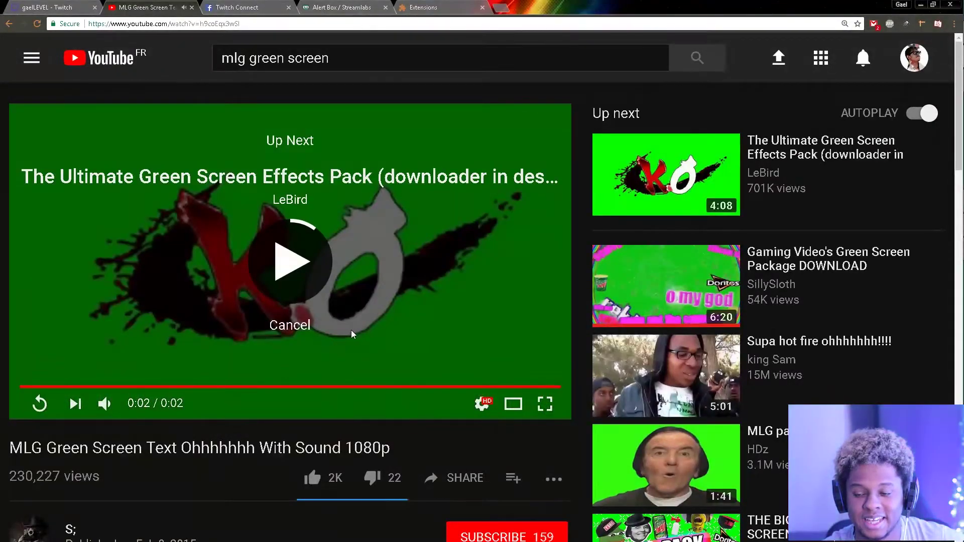
{"action": "left_click", "coordinate": [290, 325]}
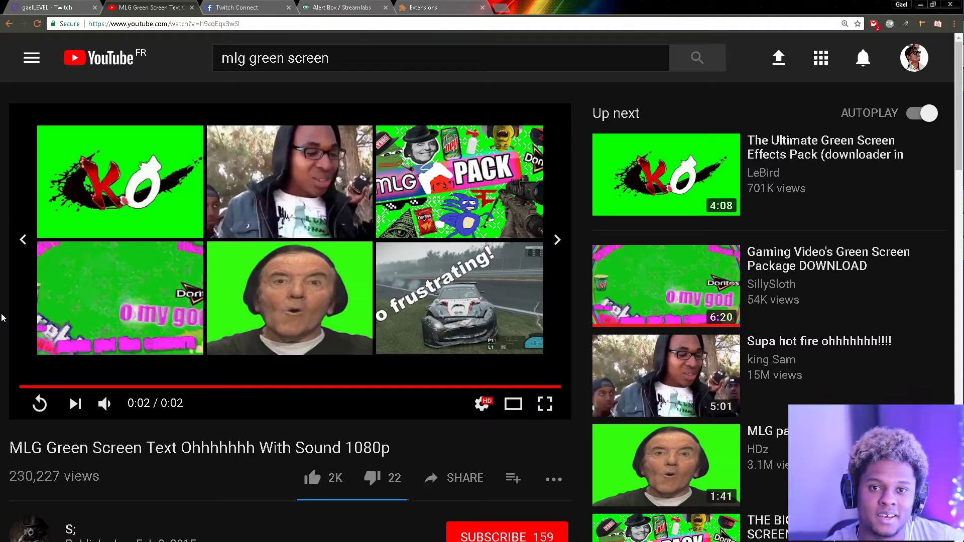
{"action": "left_click", "coordinate": [499, 9]}
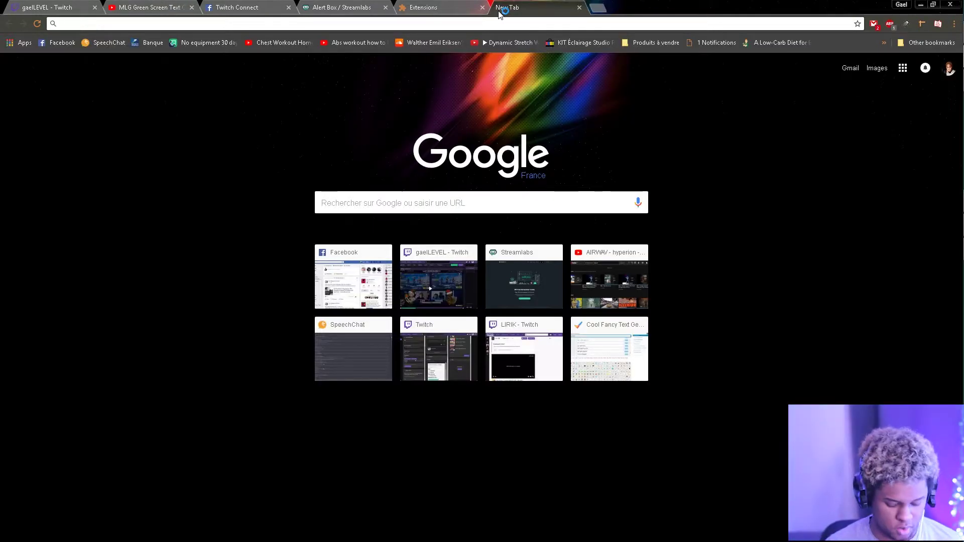
{"action": "type", "text": "download"}
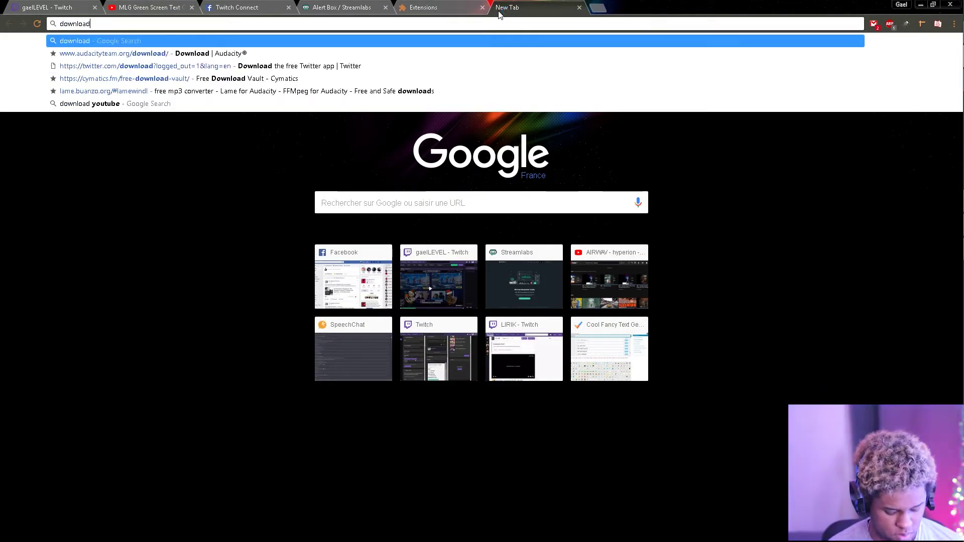
Step: Open telecharger-videos-youtube.com from a 'download youtube' search and select the video's URL to copy
{"action": "left_click", "coordinate": [99, 104]}
{"action": "left_click", "coordinate": [98, 128]}
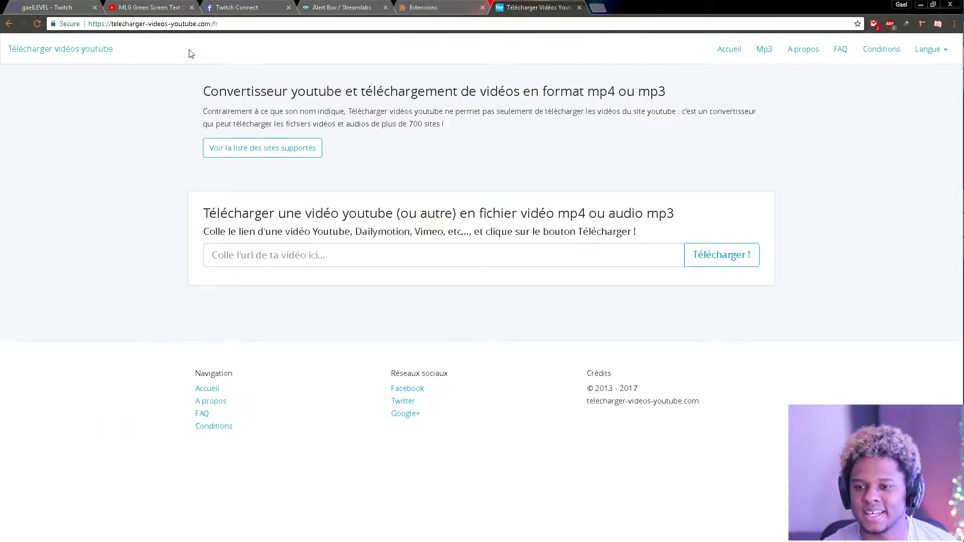
{"action": "left_click", "coordinate": [175, 9]}
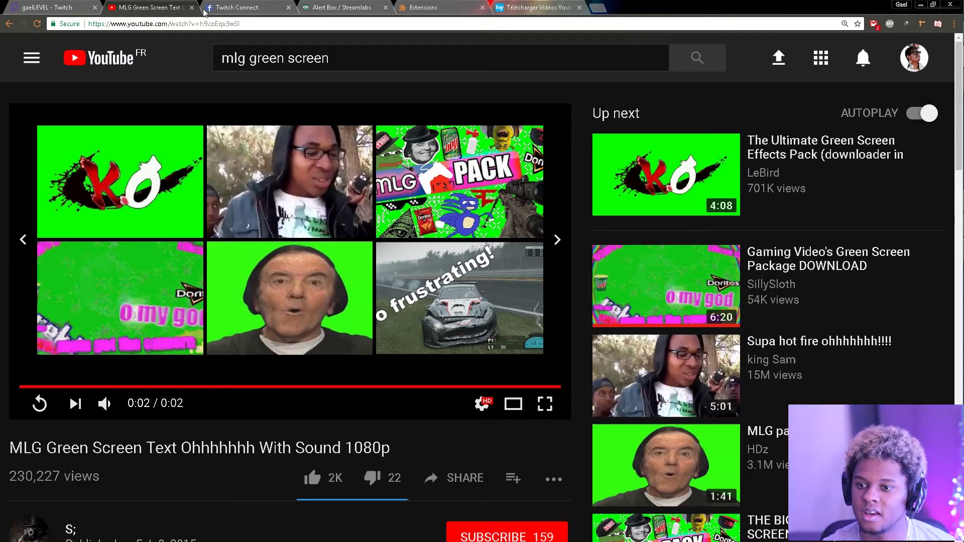
{"action": "left_click", "coordinate": [254, 25]}
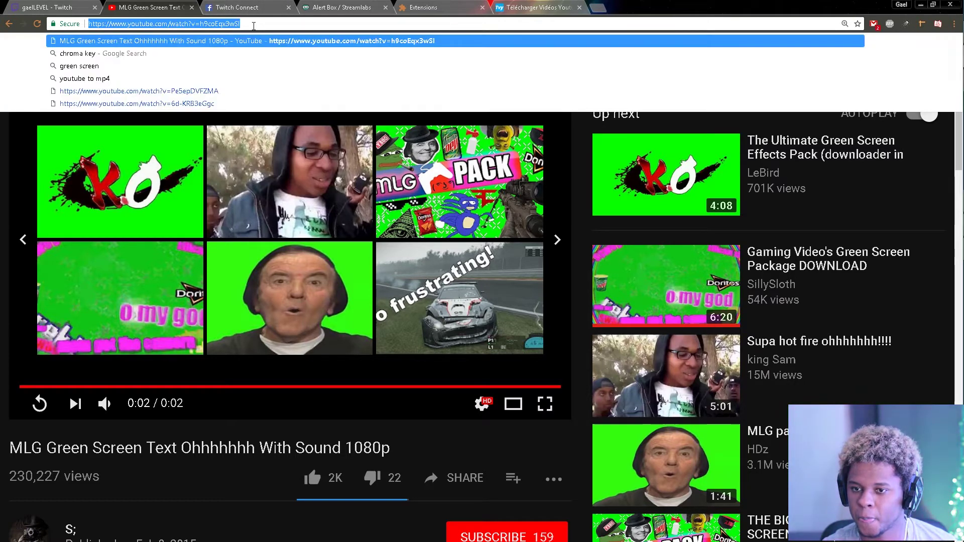
Step: Paste the green screen video's link into the downloader site and fetch its formats
{"action": "left_click", "coordinate": [534, 9]}
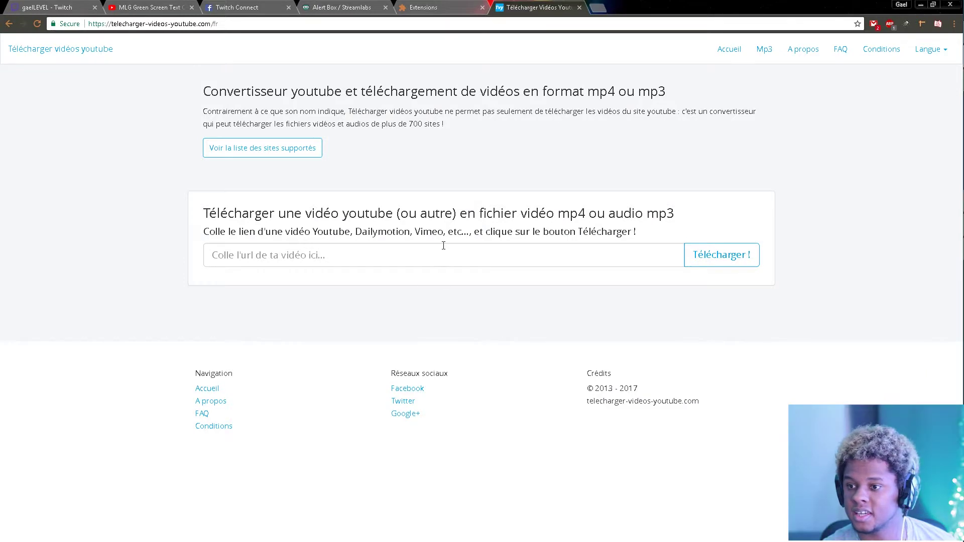
{"action": "left_click", "coordinate": [436, 262]}
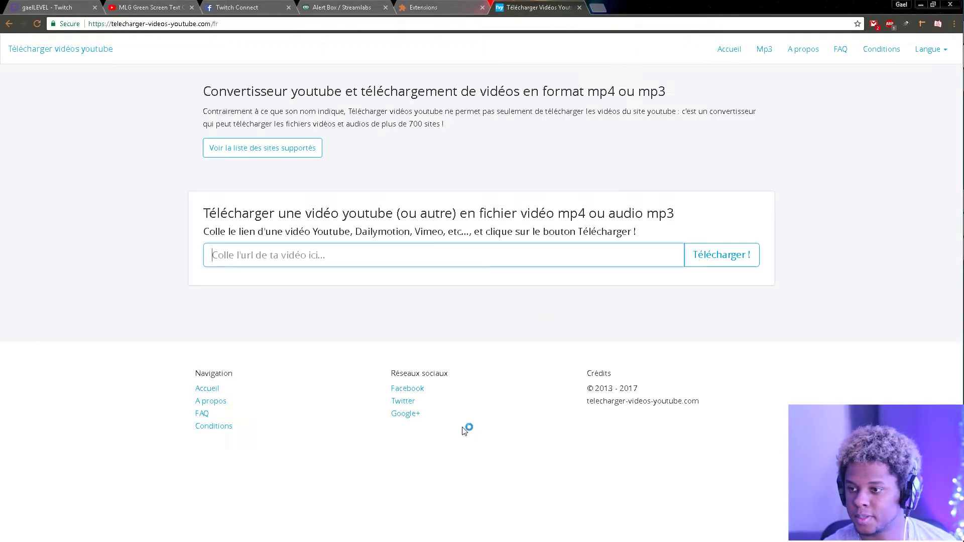
{"action": "key", "text": "ctrl+v"}
{"action": "left_click", "coordinate": [733, 265]}
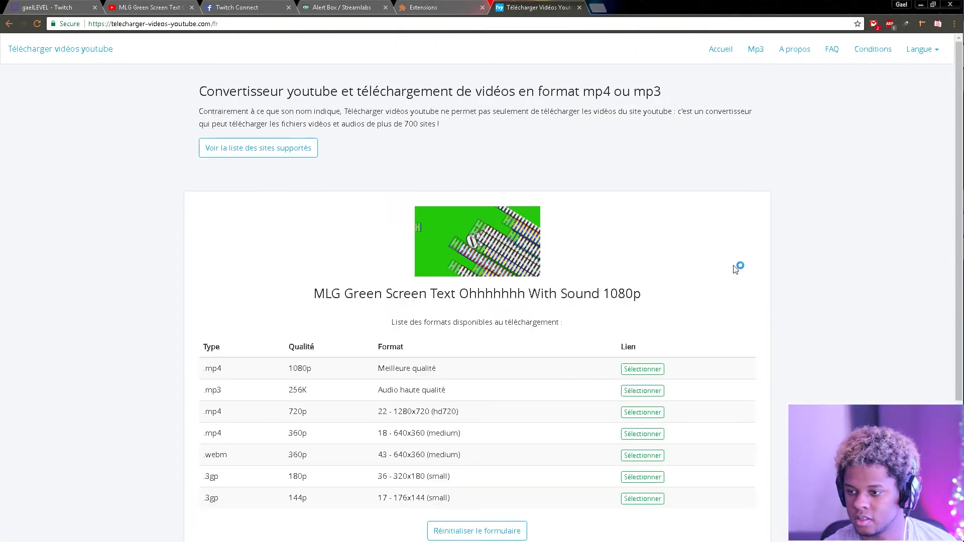
{"action": "scroll", "coordinate": [124, 300], "scroll_direction": "down", "scroll_amount": 1}
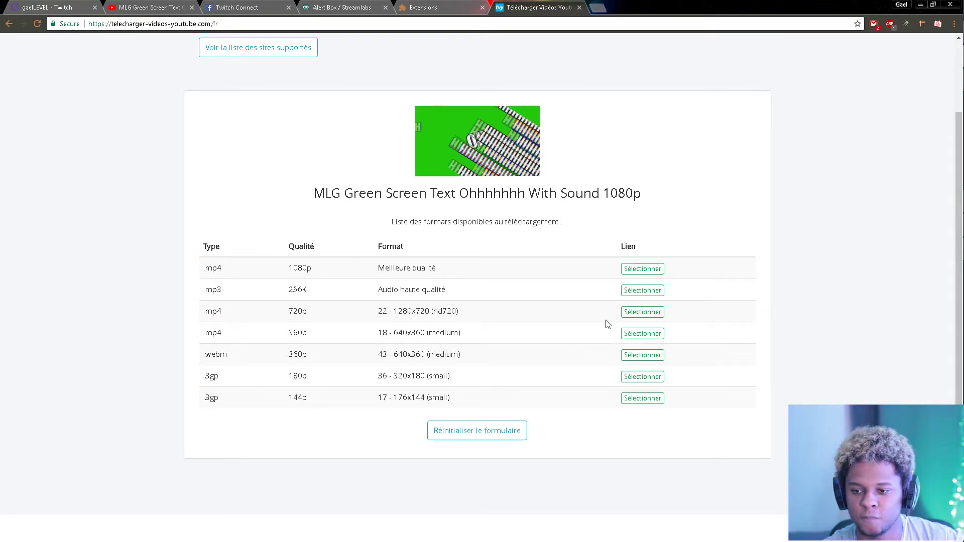
Step: Download the converted 720p mp4 clip and return to the Streamlabs alert settings
{"action": "left_click", "coordinate": [634, 311]}
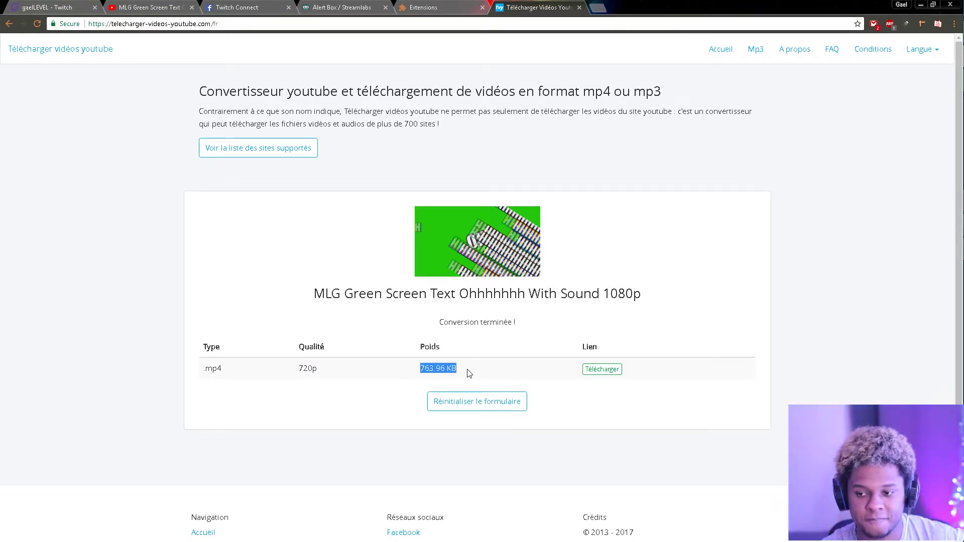
{"action": "left_click", "coordinate": [615, 371]}
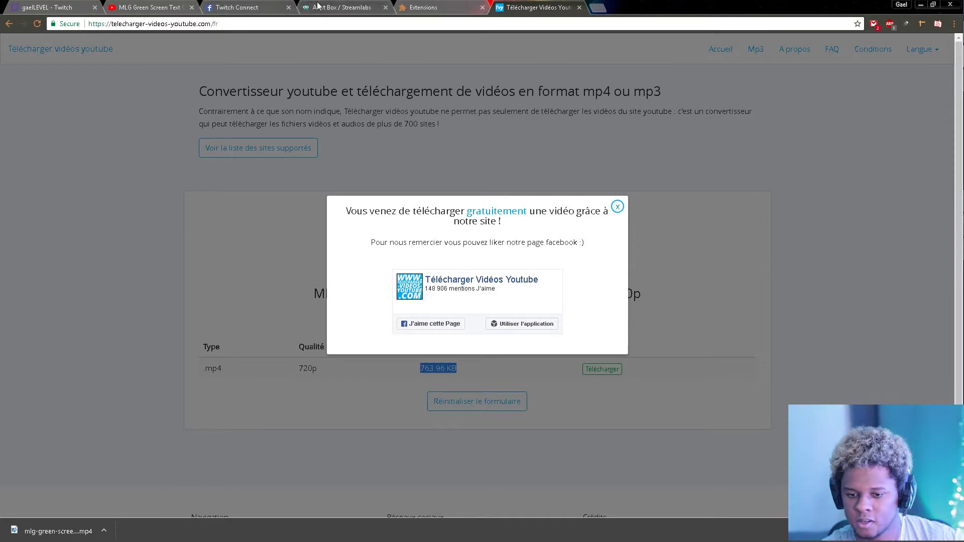
{"action": "left_click", "coordinate": [339, 8]}
{"action": "scroll", "coordinate": [54, 203], "scroll_direction": "up", "scroll_amount": 2}
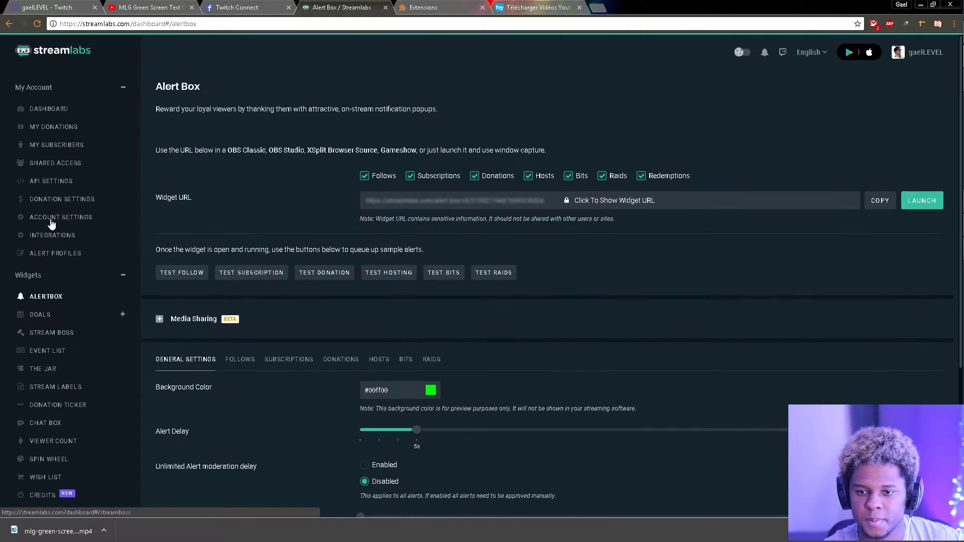
Step: In the Streamlabs Alert Box Subscriptions settings, remove the current alert image
{"action": "left_click", "coordinate": [57, 59]}
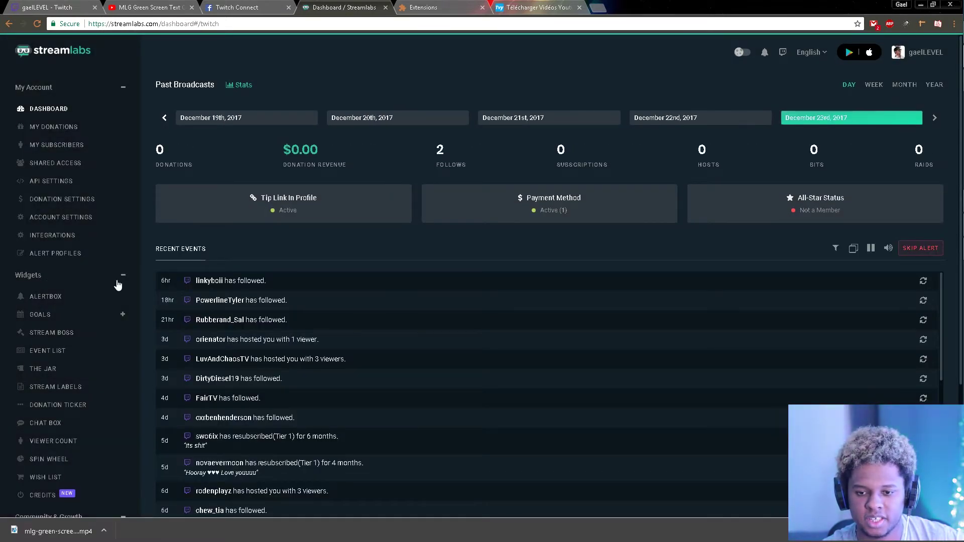
{"action": "left_click", "coordinate": [118, 280]}
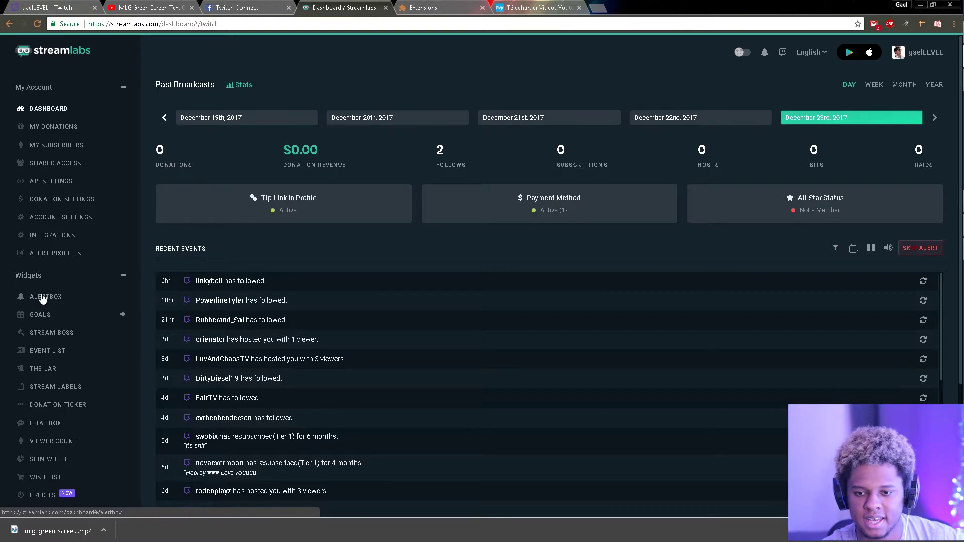
{"action": "left_click", "coordinate": [41, 297]}
{"action": "scroll", "coordinate": [505, 175], "scroll_direction": "down", "scroll_amount": 2}
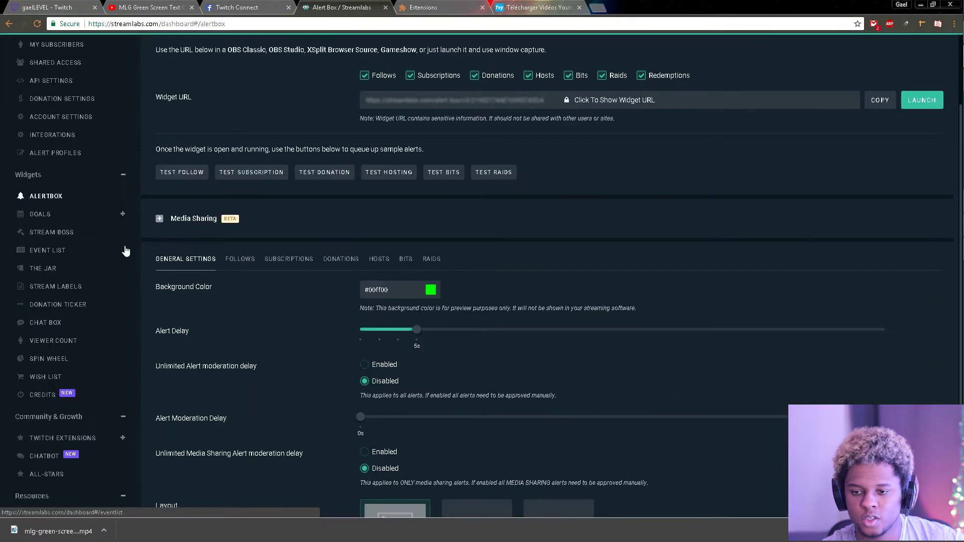
{"action": "left_click", "coordinate": [279, 261]}
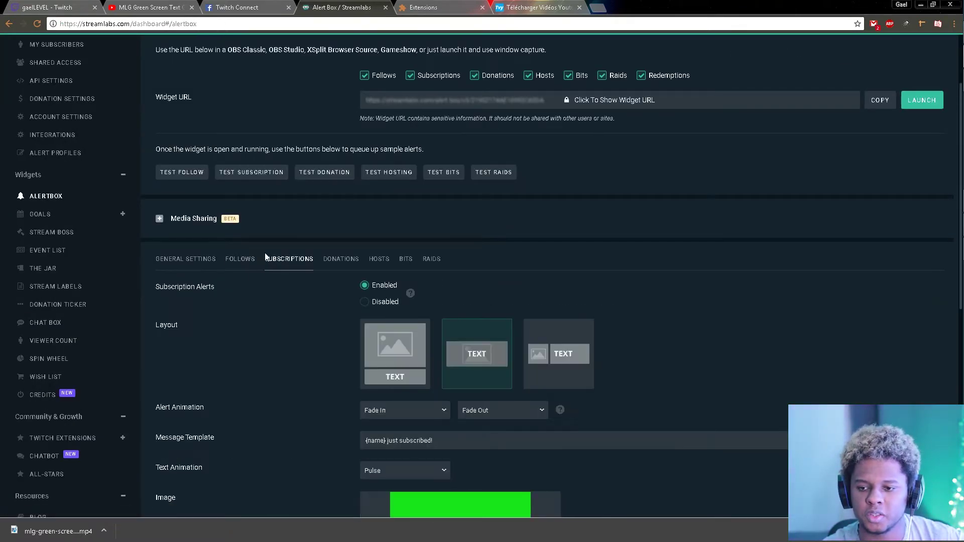
{"action": "scroll", "coordinate": [224, 278], "scroll_direction": "down", "scroll_amount": 1}
{"action": "scroll", "coordinate": [232, 273], "scroll_direction": "down", "scroll_amount": 3}
{"action": "scroll", "coordinate": [232, 274], "scroll_direction": "down", "scroll_amount": 1}
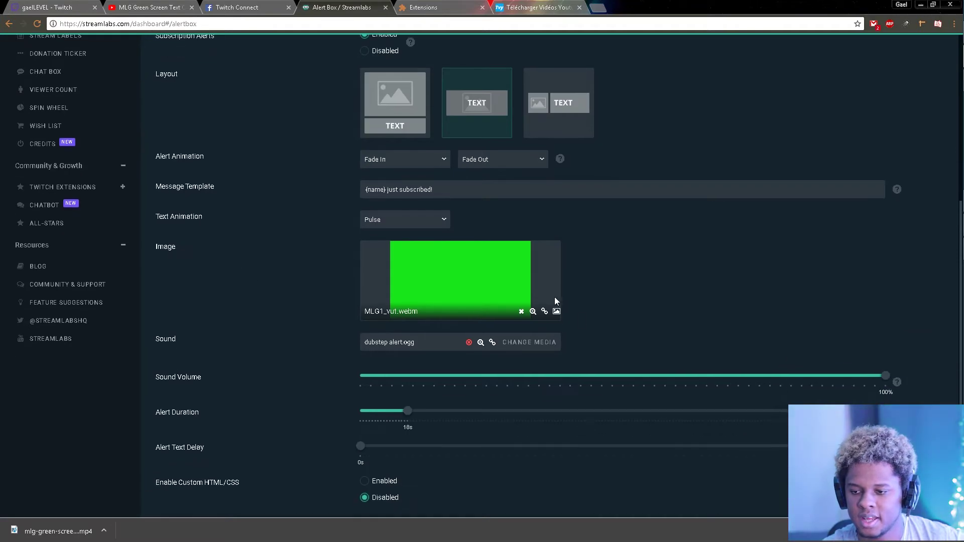
{"action": "left_click", "coordinate": [521, 312]}
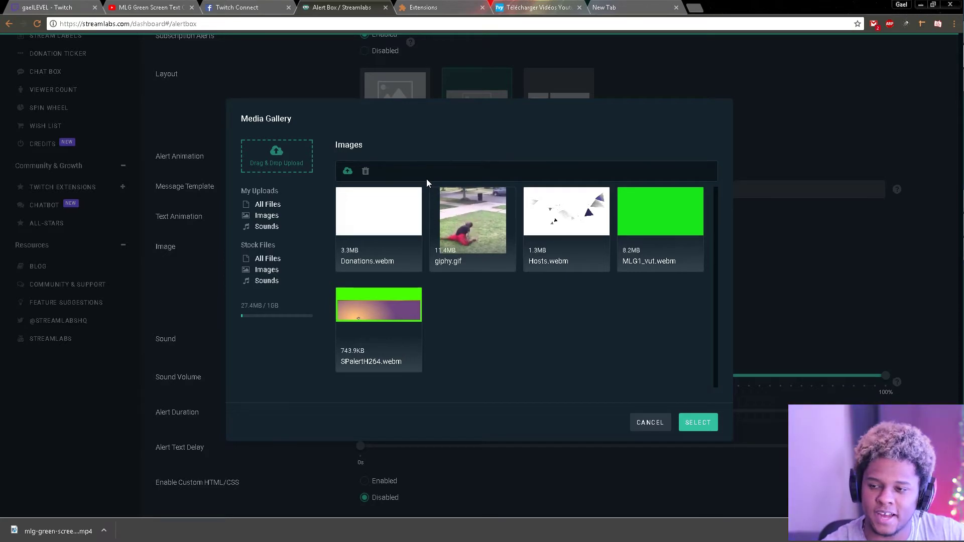
Step: Search 'mp4 to webm' in a new tab and open the online-convert.com result
{"action": "left_click", "coordinate": [632, 9]}
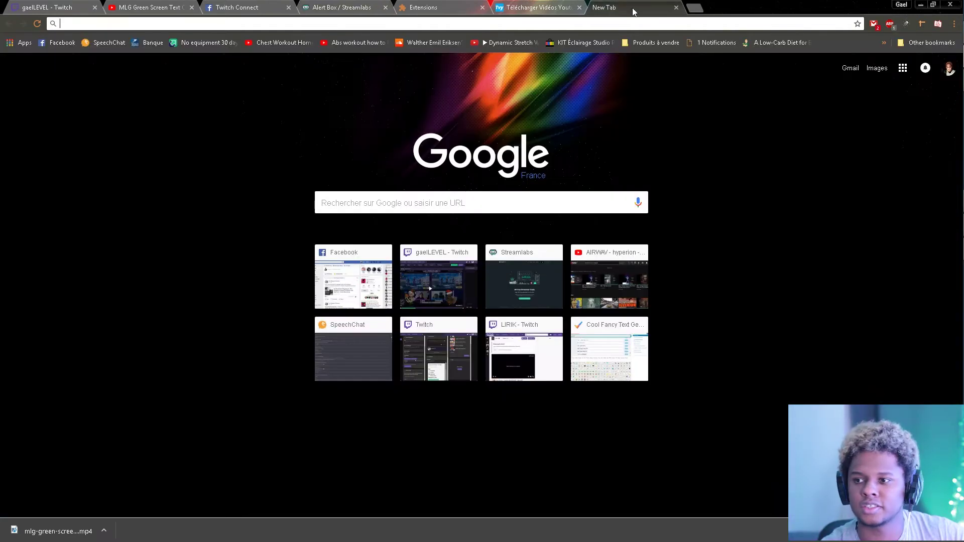
{"action": "type", "text": "mp"}
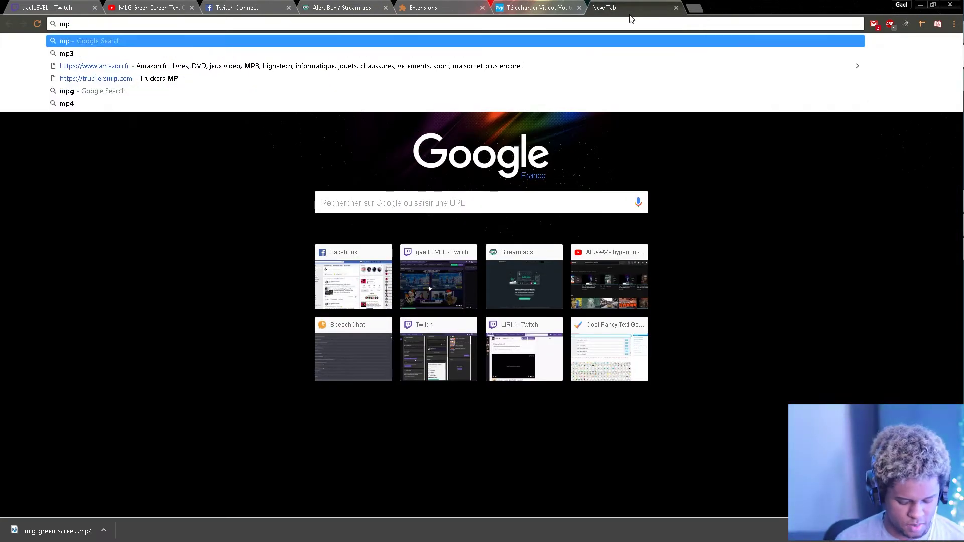
{"action": "type", "text": "4 to "}
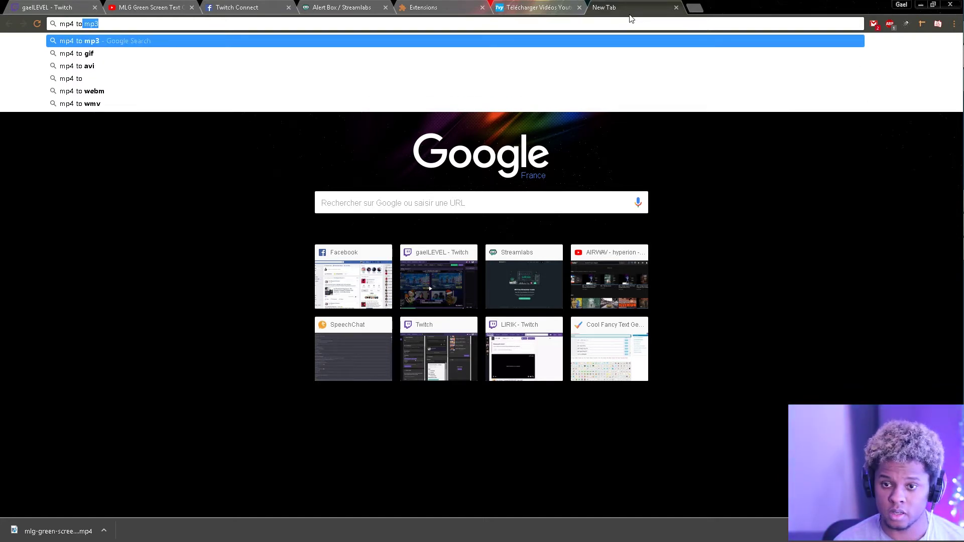
{"action": "type", "text": "webm"}
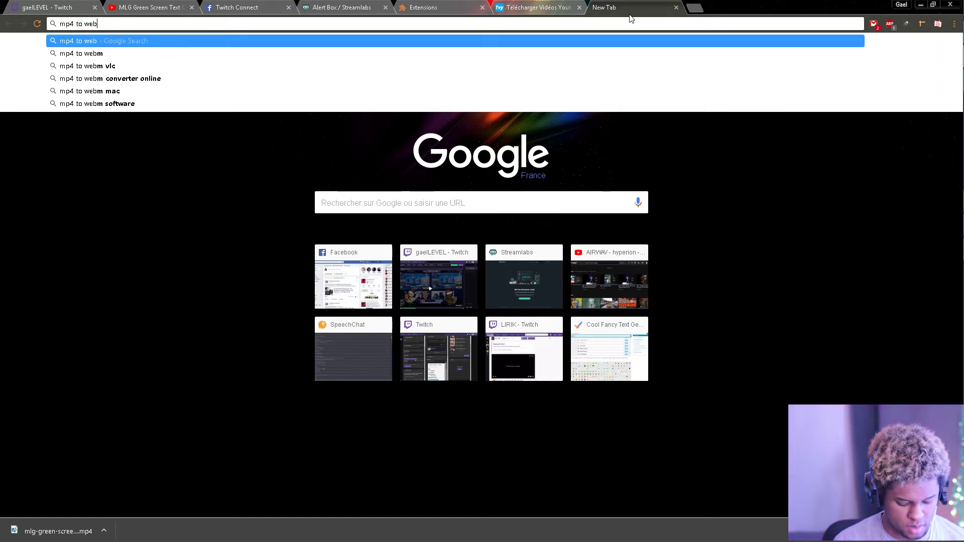
{"action": "key", "text": "Return"}
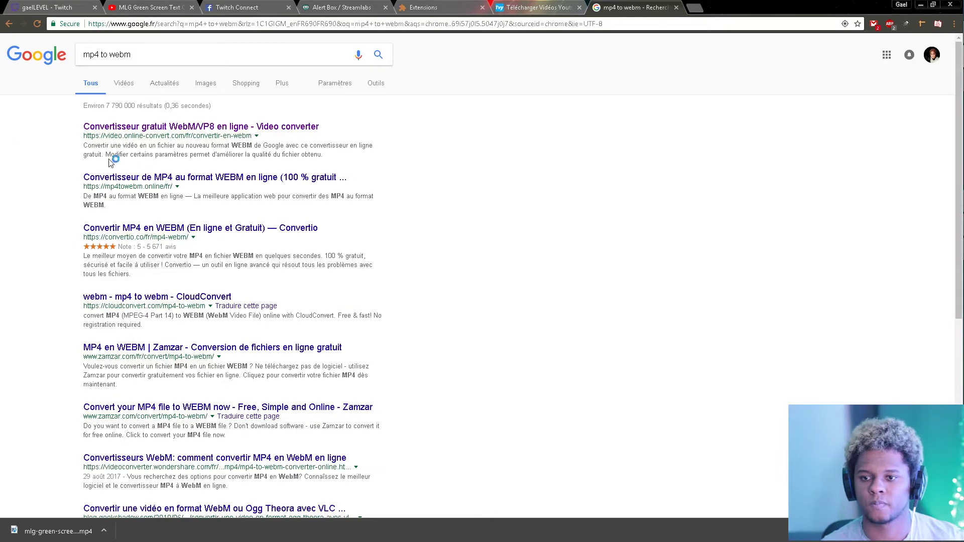
{"action": "left_click", "coordinate": [145, 127]}
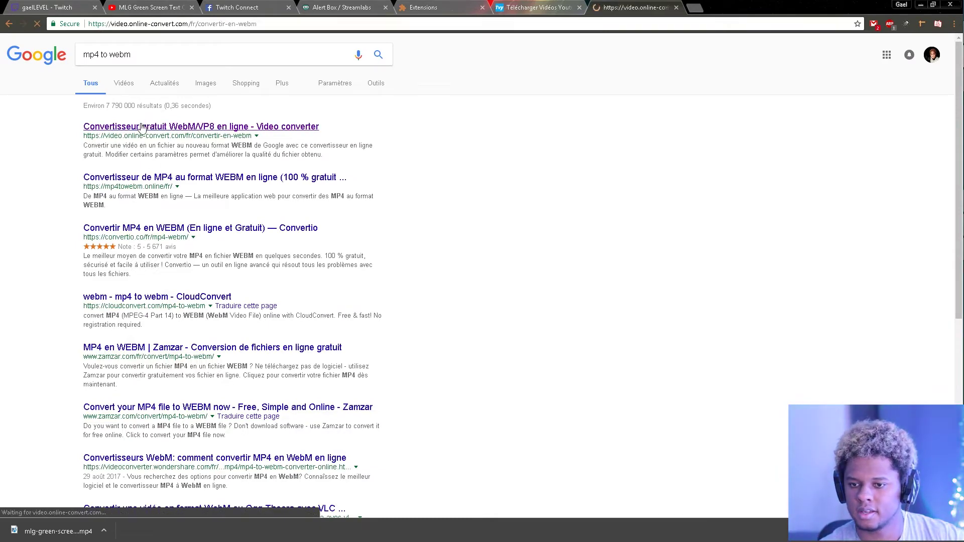
{"action": "scroll", "coordinate": [452, 284], "scroll_direction": "down", "scroll_amount": 2}
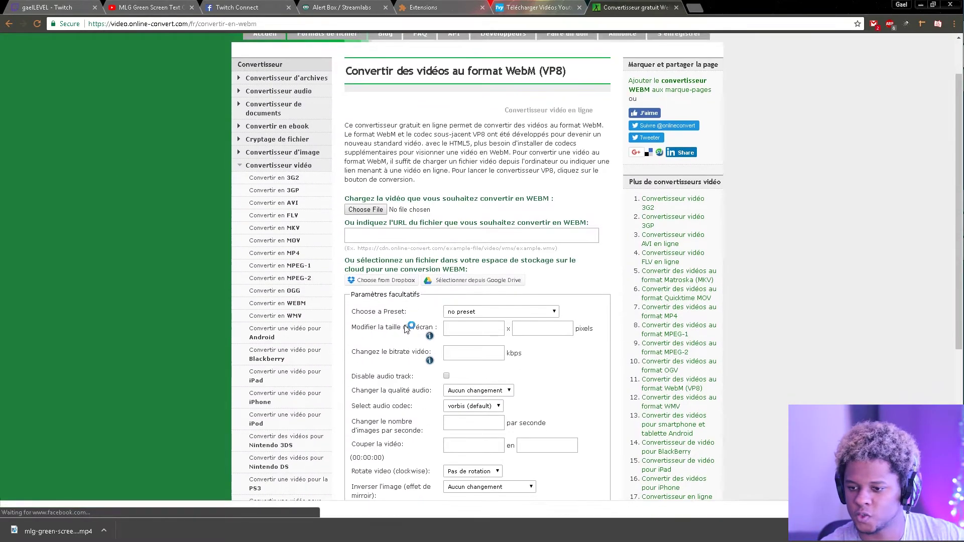
{"action": "scroll", "coordinate": [385, 312], "scroll_direction": "down", "scroll_amount": 1}
{"action": "scroll", "coordinate": [396, 247], "scroll_direction": "down", "scroll_amount": 1}
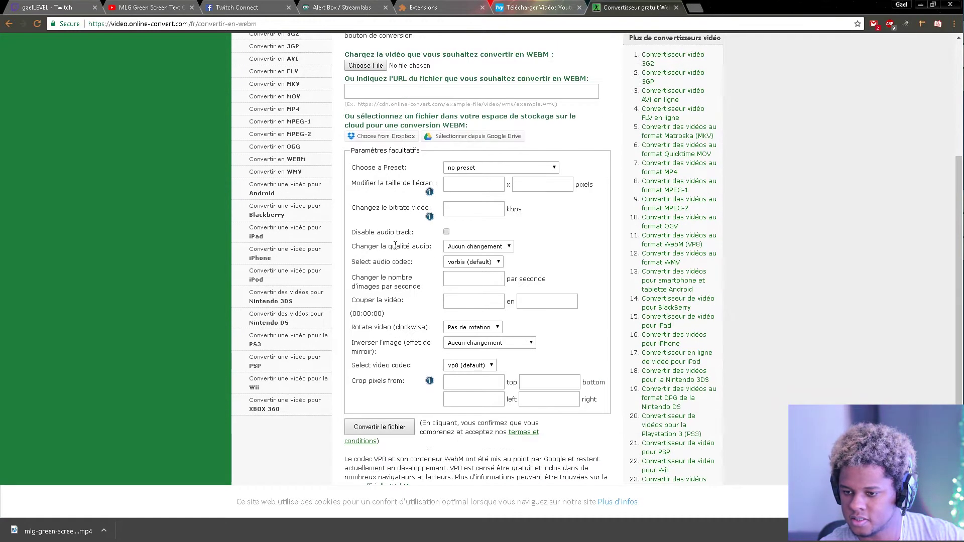
{"action": "scroll", "coordinate": [392, 195], "scroll_direction": "up", "scroll_amount": 1}
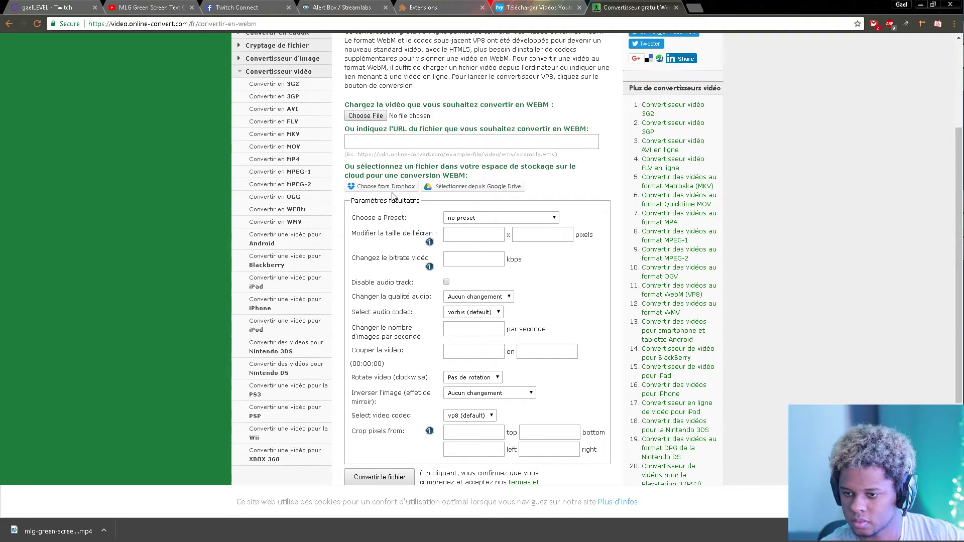
Step: Upload the downloaded MLG green-screen mp4 from Downloads and convert it to WebM
{"action": "left_click", "coordinate": [366, 116]}
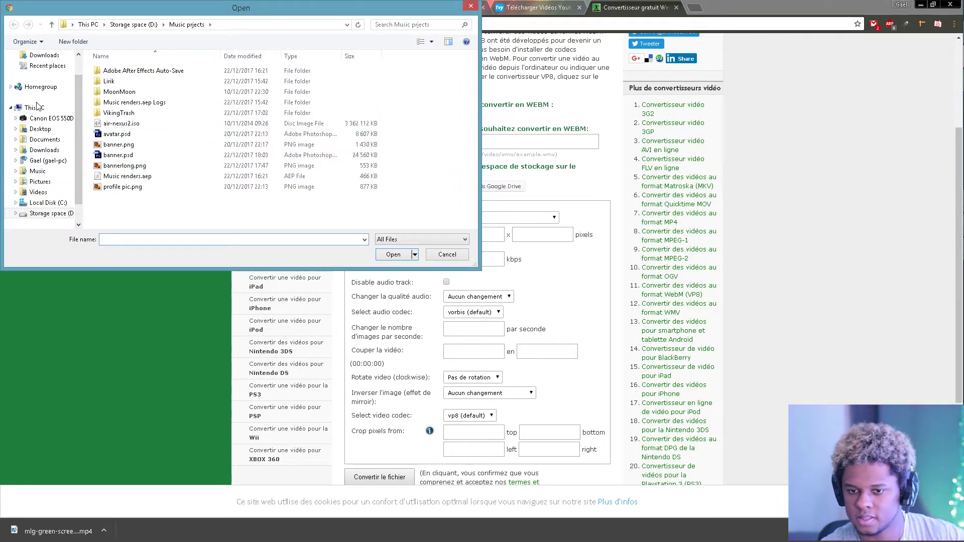
{"action": "left_click", "coordinate": [54, 152]}
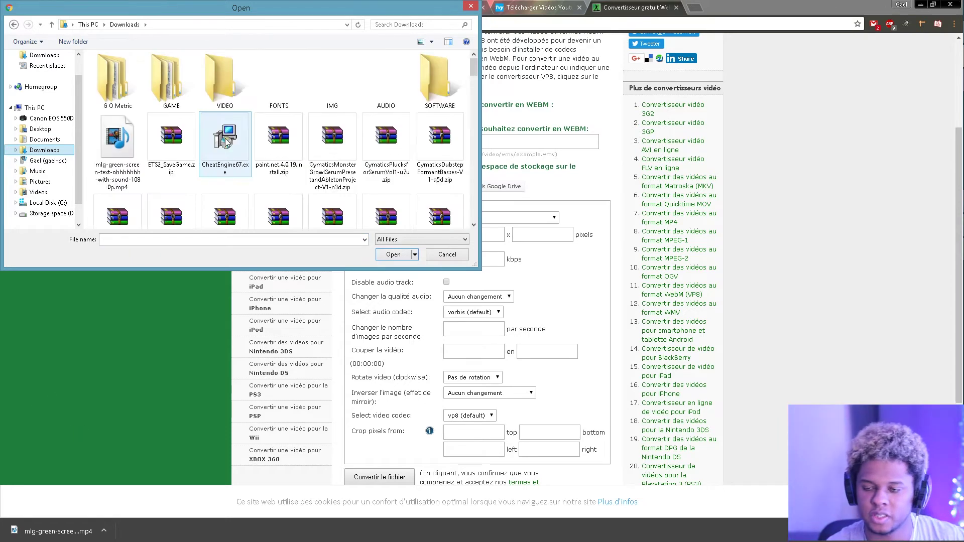
{"action": "left_click", "coordinate": [109, 152]}
{"action": "left_click", "coordinate": [393, 255]}
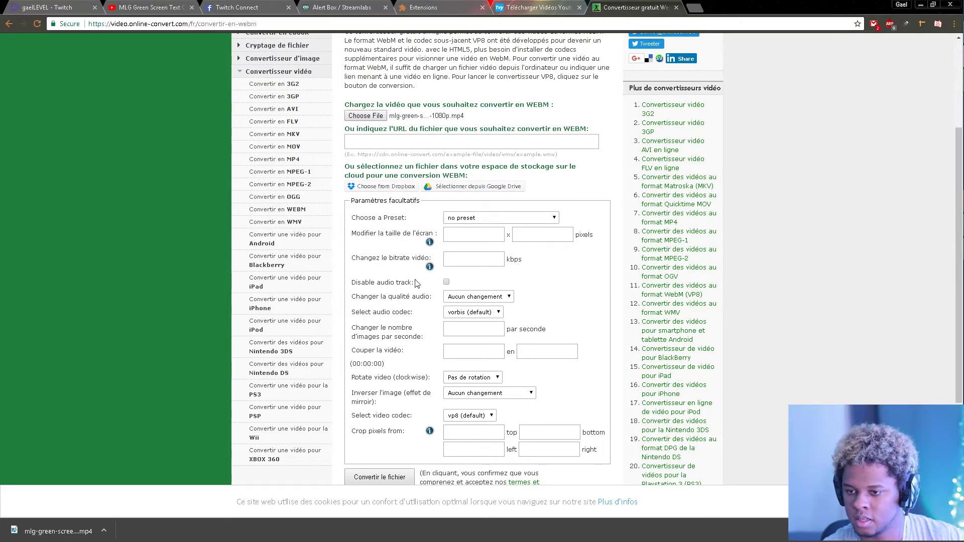
{"action": "scroll", "coordinate": [384, 416], "scroll_direction": "down", "scroll_amount": 1}
{"action": "left_click", "coordinate": [390, 427]}
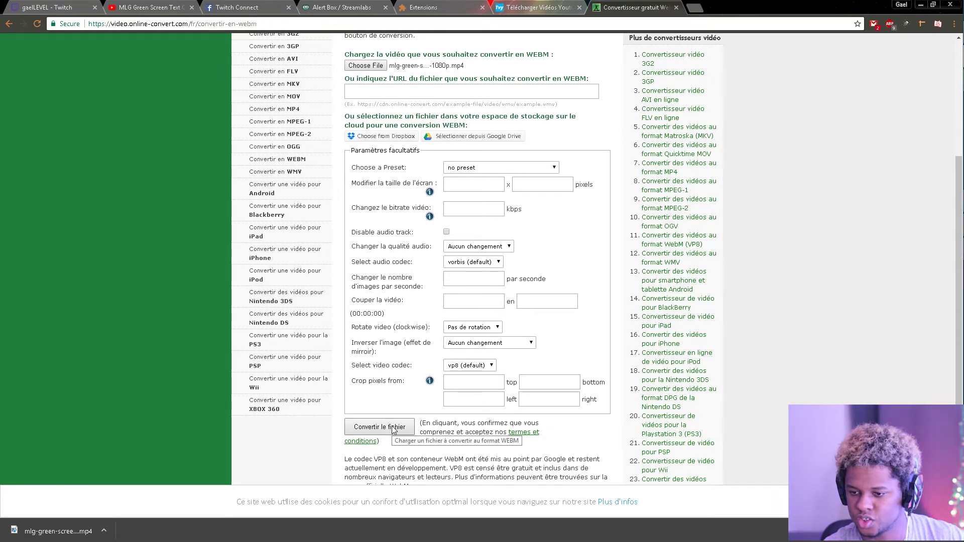
{"action": "scroll", "coordinate": [356, 351], "scroll_direction": "down", "scroll_amount": 1}
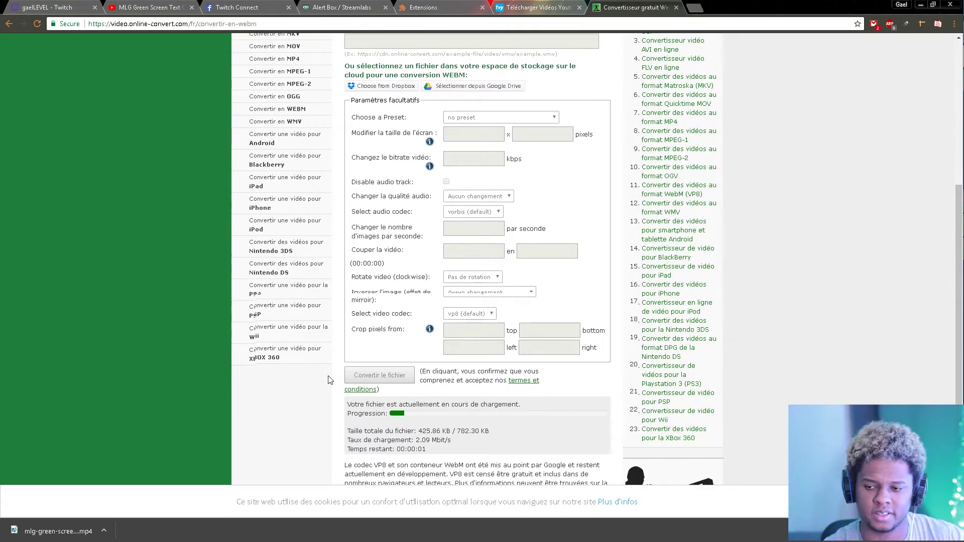
{"action": "scroll", "coordinate": [374, 379], "scroll_direction": "down", "scroll_amount": 1}
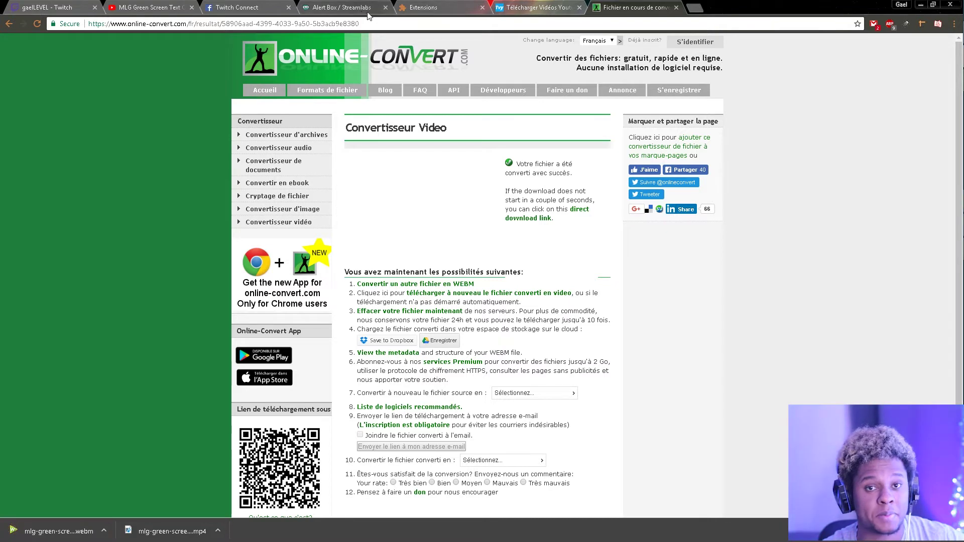
{"action": "left_click", "coordinate": [348, 7]}
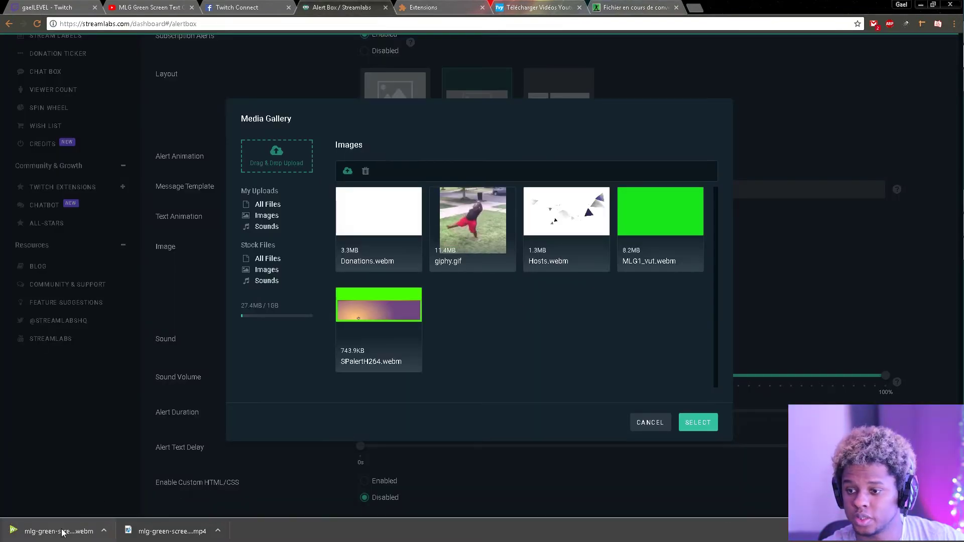
Step: Upload the WebM to the media gallery, set it as the subscription alert image, and save settings
{"action": "left_click_drag", "start_coordinate": [53, 531], "coordinate": [559, 316]}
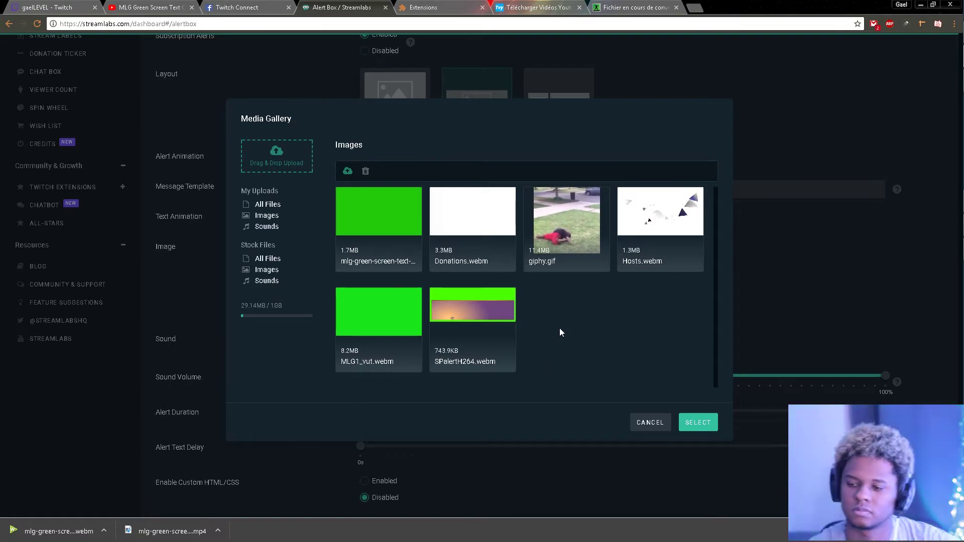
{"action": "mouse_move", "coordinate": [378, 219]}
{"action": "left_click", "coordinate": [372, 201]}
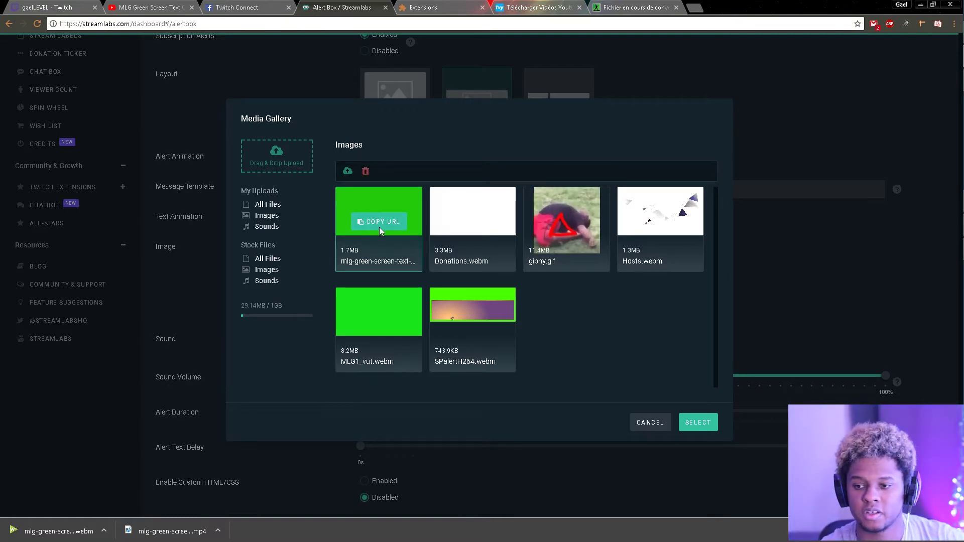
{"action": "left_click", "coordinate": [707, 427]}
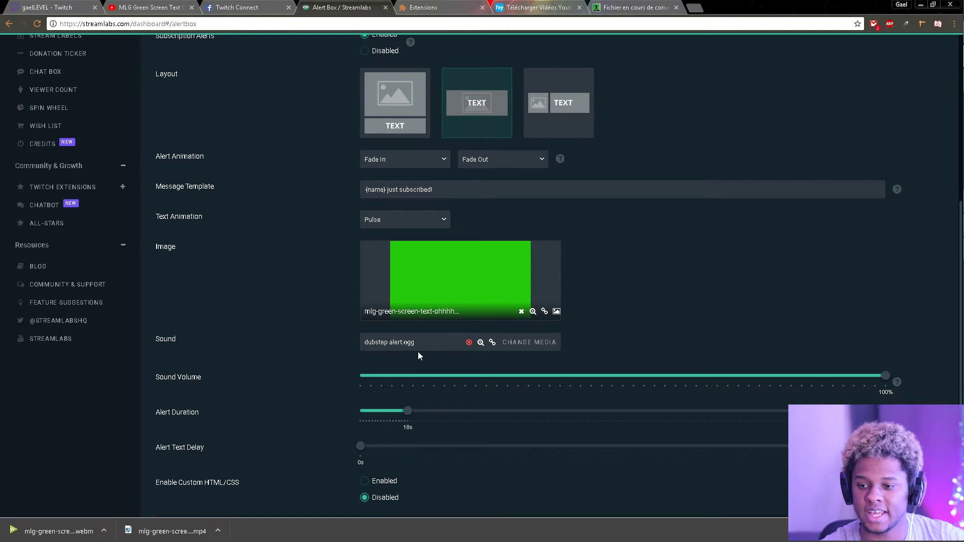
{"action": "scroll", "coordinate": [226, 264], "scroll_direction": "down", "scroll_amount": 3}
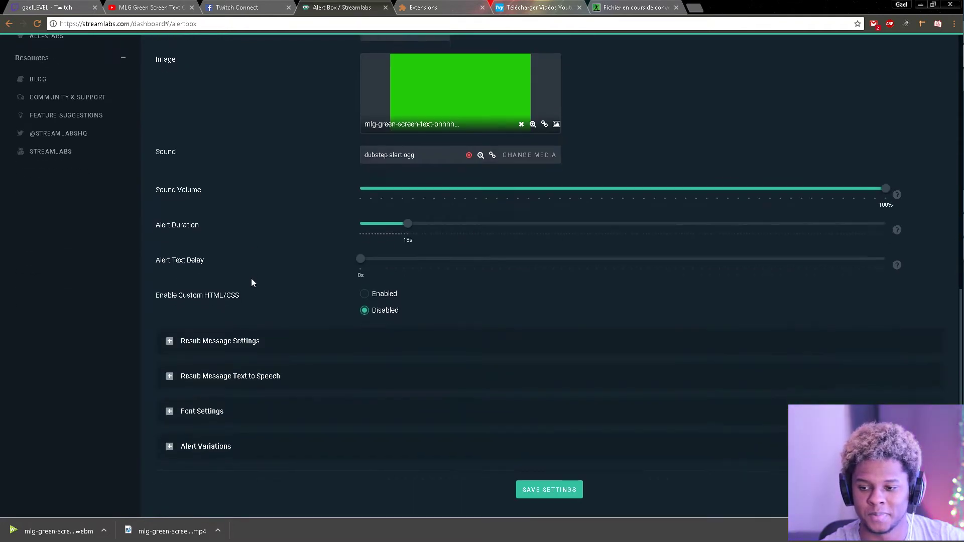
{"action": "left_click", "coordinate": [534, 488]}
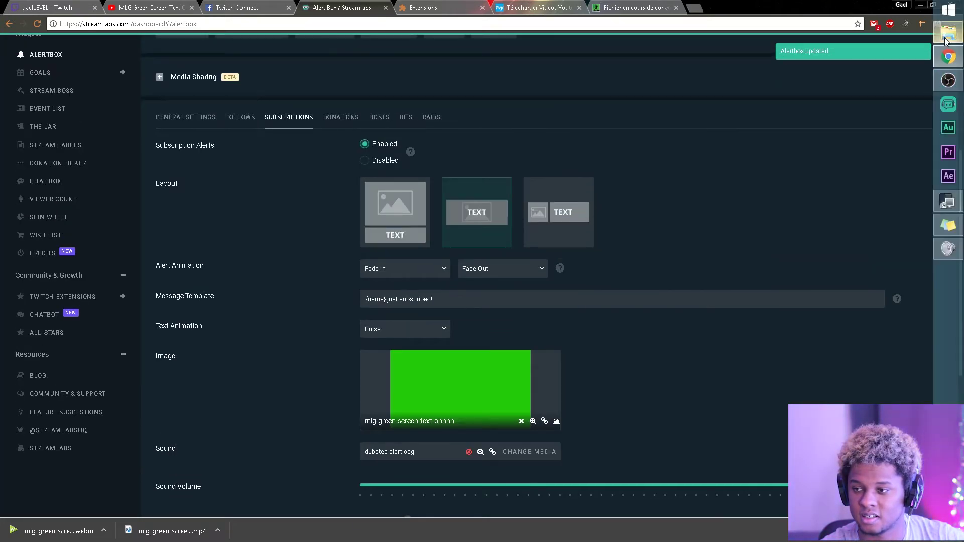
{"action": "left_click", "coordinate": [948, 81]}
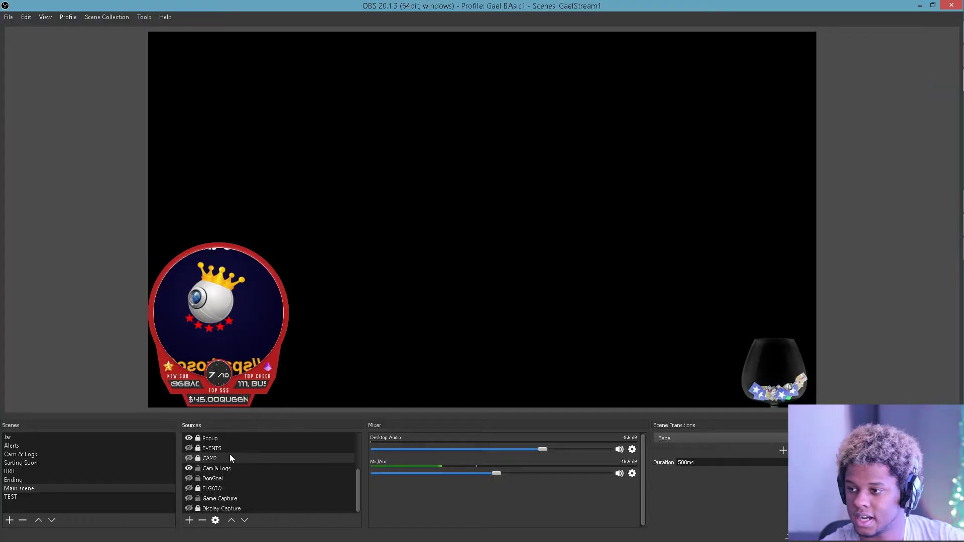
Step: Show the Alerts scene in OBS, then fire a test subscription alert from Streamlabs and watch it
{"action": "left_click", "coordinate": [33, 445]}
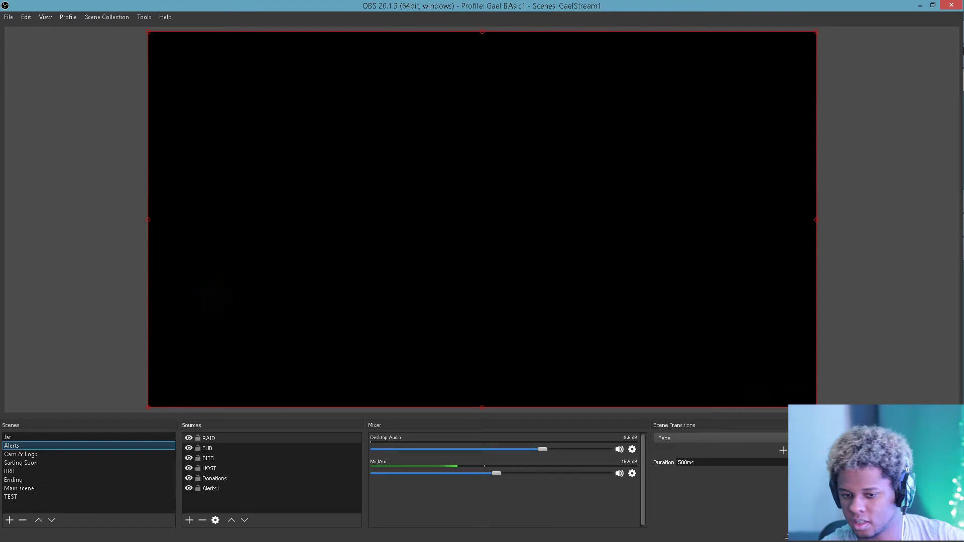
{"action": "left_click", "coordinate": [918, 9]}
{"action": "scroll", "coordinate": [274, 268], "scroll_direction": "up", "scroll_amount": 3}
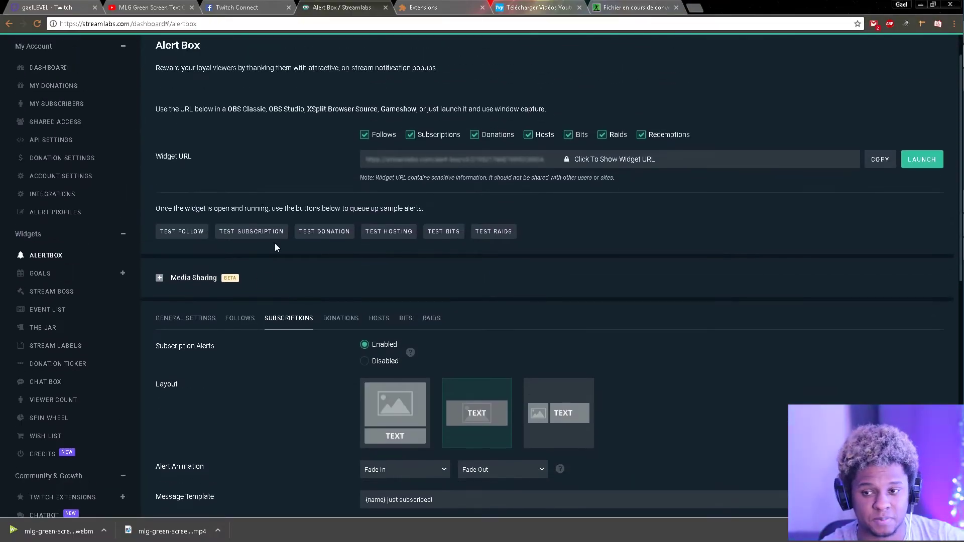
{"action": "left_click", "coordinate": [271, 233]}
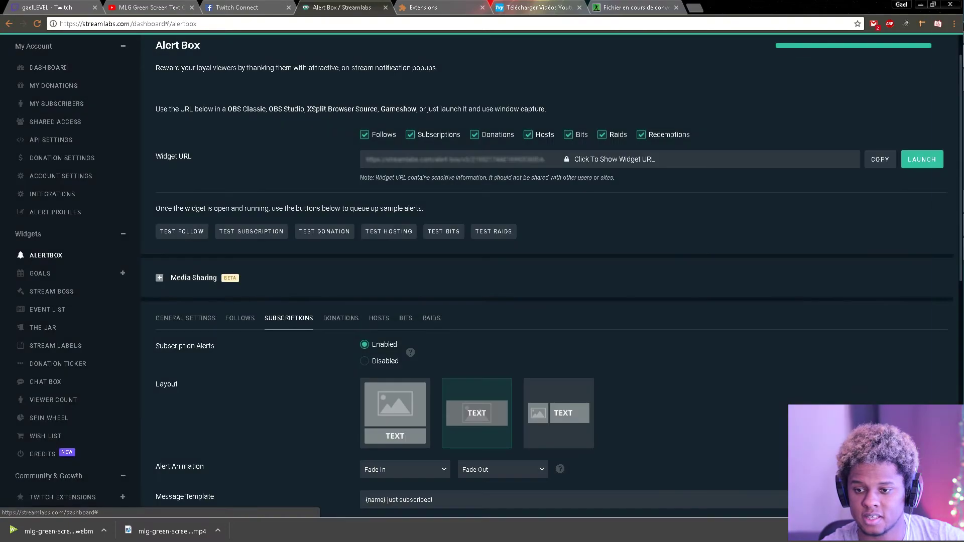
{"action": "left_click", "coordinate": [949, 80]}
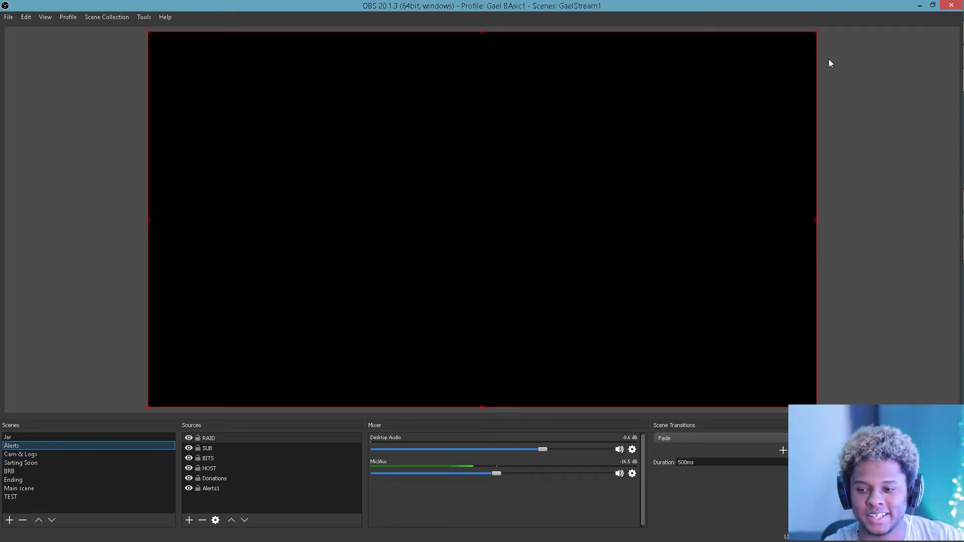
Step: Open the SUB source's filters and attempt to add a Chroma Key filter, cancelling the duplicate
{"action": "left_click", "coordinate": [247, 492]}
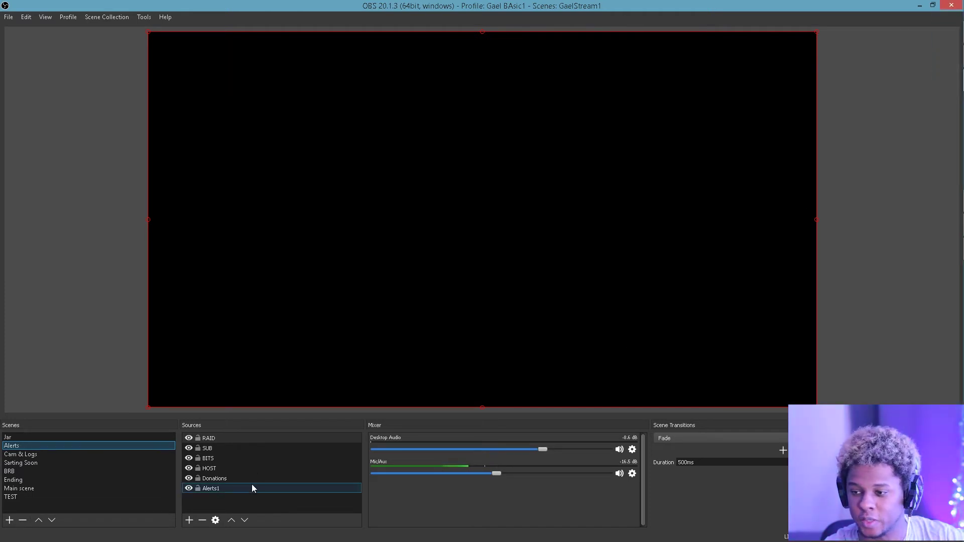
{"action": "right_click", "coordinate": [219, 447]}
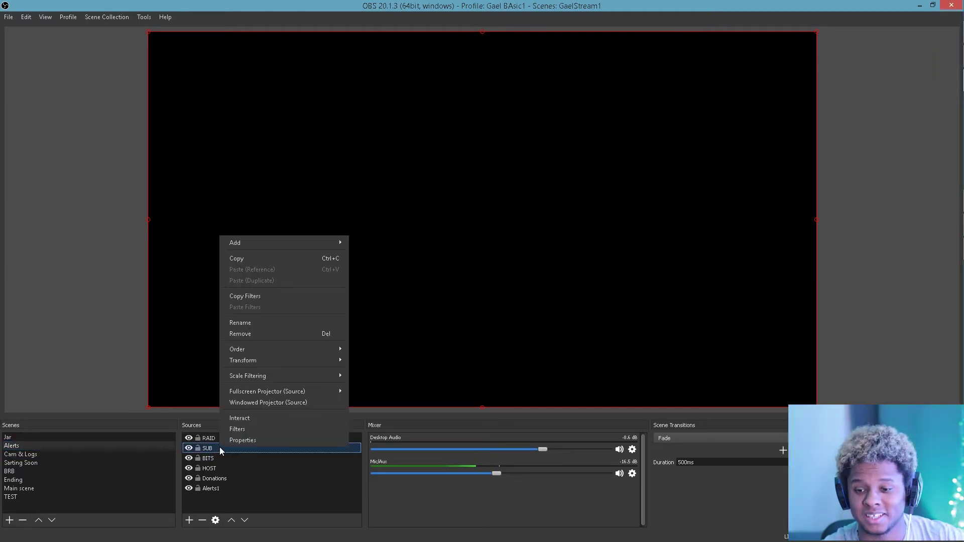
{"action": "left_click", "coordinate": [248, 432]}
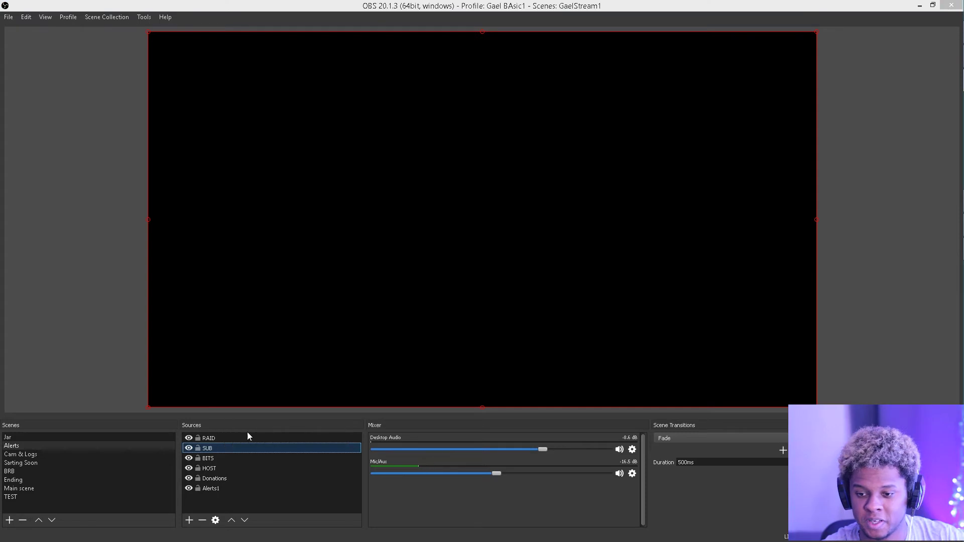
{"action": "right_click", "coordinate": [305, 149]}
{"action": "mouse_move", "coordinate": [326, 153]}
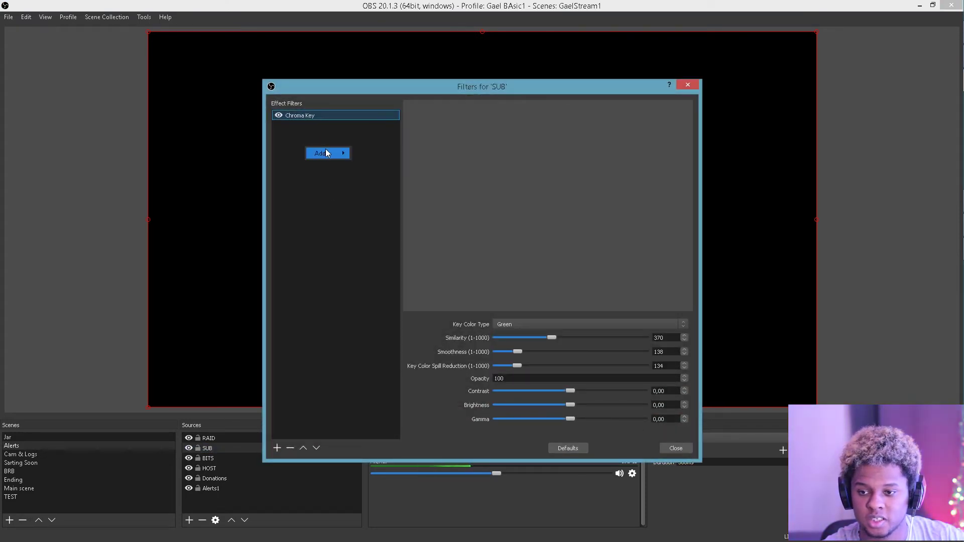
{"action": "left_click", "coordinate": [372, 164]}
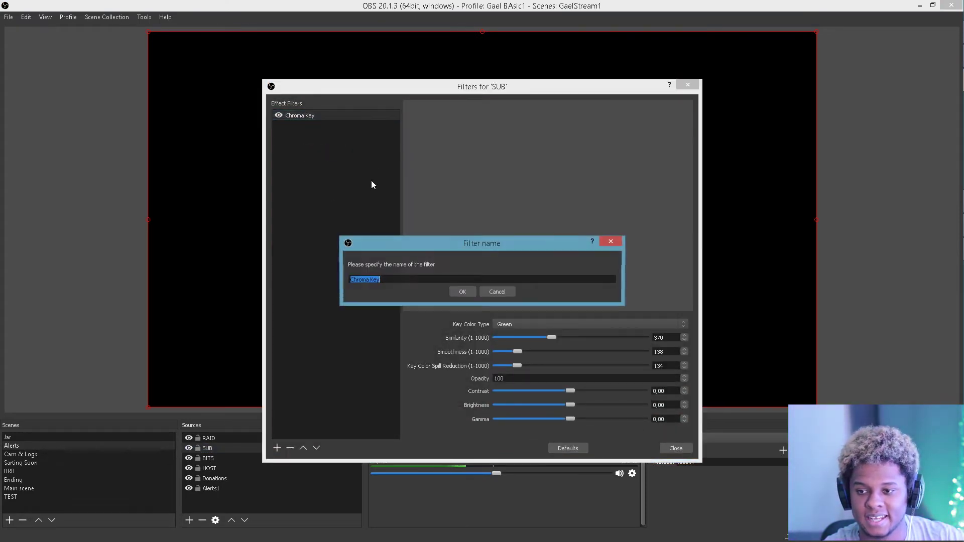
{"action": "left_click", "coordinate": [462, 292]}
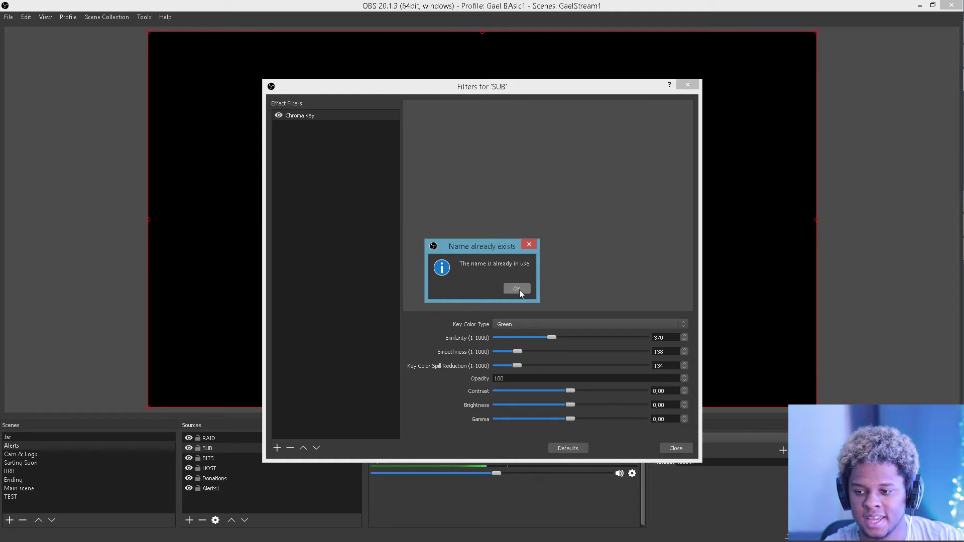
{"action": "left_click", "coordinate": [517, 290]}
{"action": "left_click", "coordinate": [498, 292]}
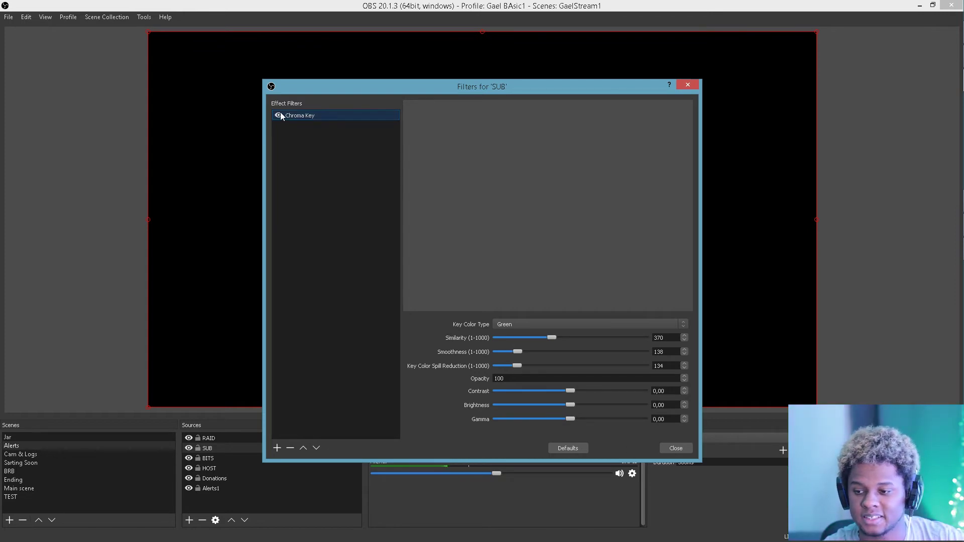
{"action": "mouse_move", "coordinate": [949, 81]}
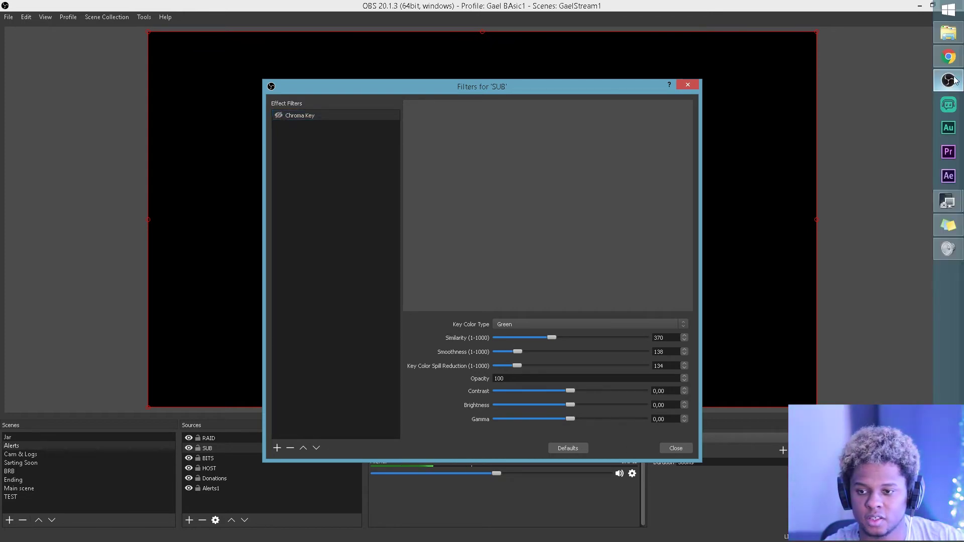
Step: Test the alert, enable the existing Chroma Key filter to remove the green, and return to Chrome
{"action": "mouse_move", "coordinate": [949, 57]}
{"action": "left_click", "coordinate": [880, 55]}
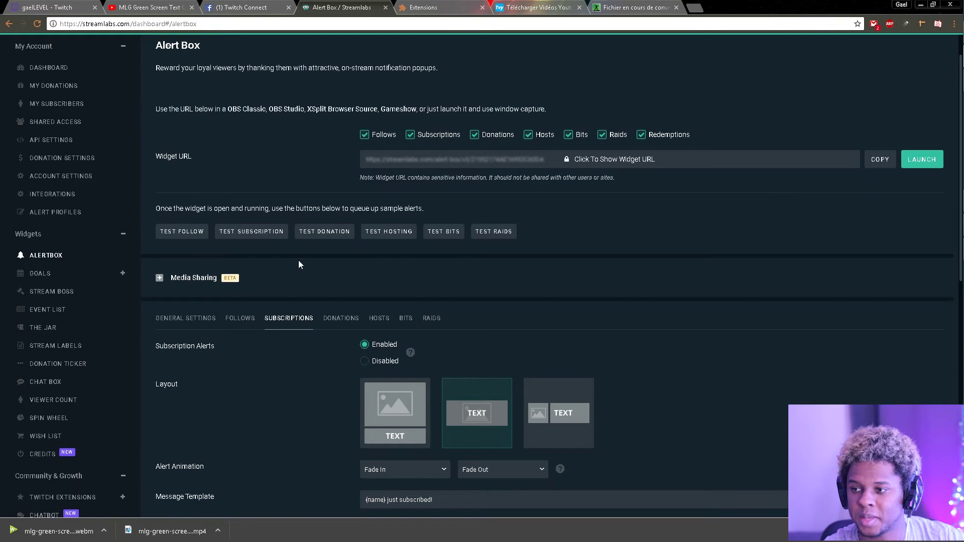
{"action": "left_click", "coordinate": [268, 235]}
{"action": "left_click", "coordinate": [949, 81]}
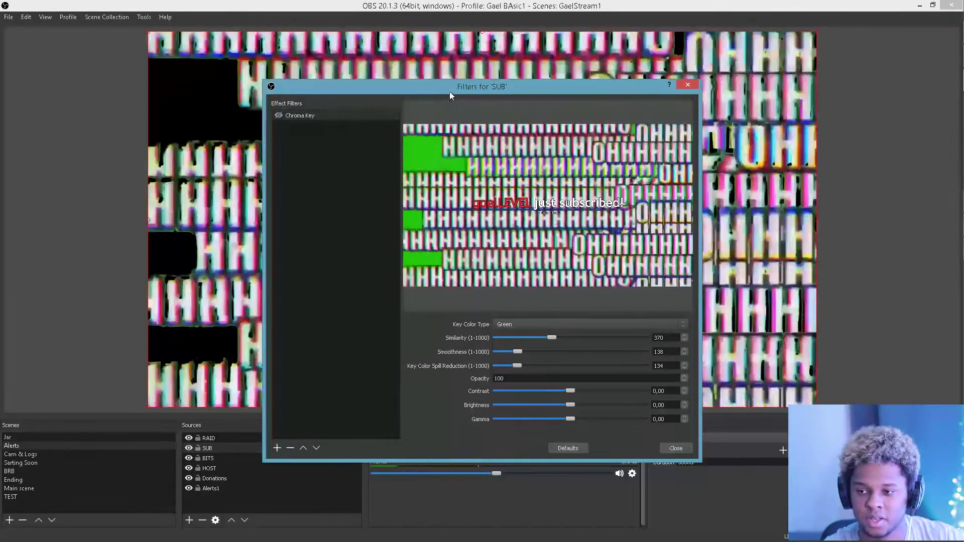
{"action": "left_click_drag", "start_coordinate": [450, 90], "coordinate": [234, 78]}
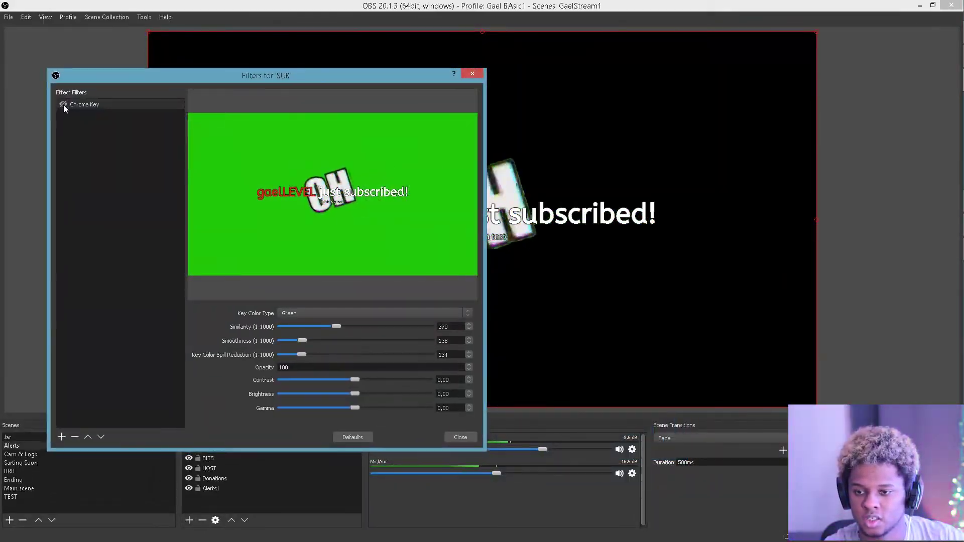
{"action": "left_click", "coordinate": [63, 105]}
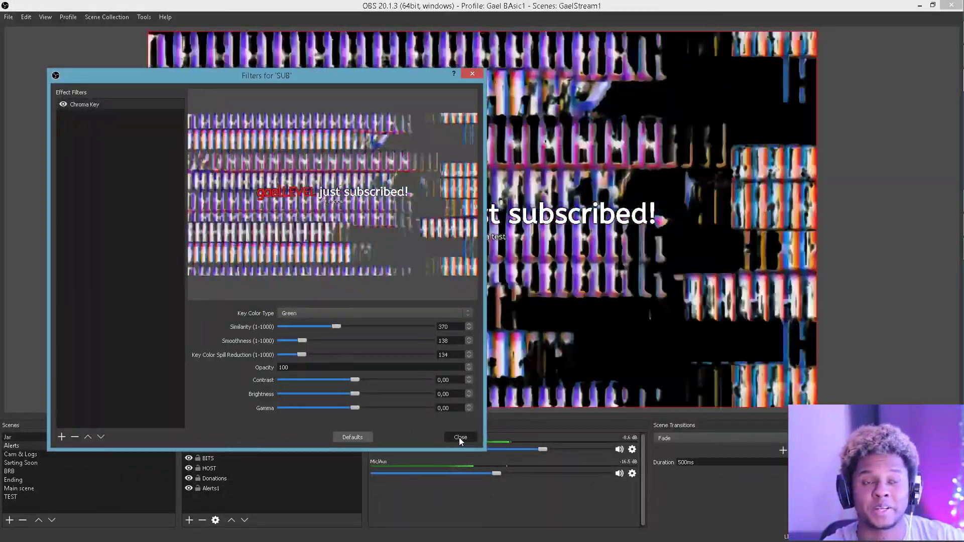
{"action": "left_click", "coordinate": [459, 439]}
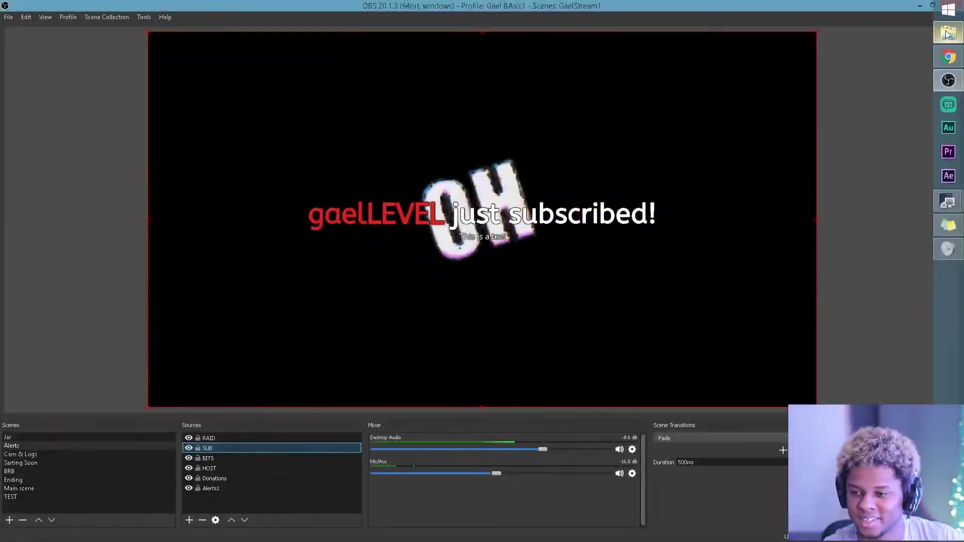
{"action": "left_click", "coordinate": [949, 57]}
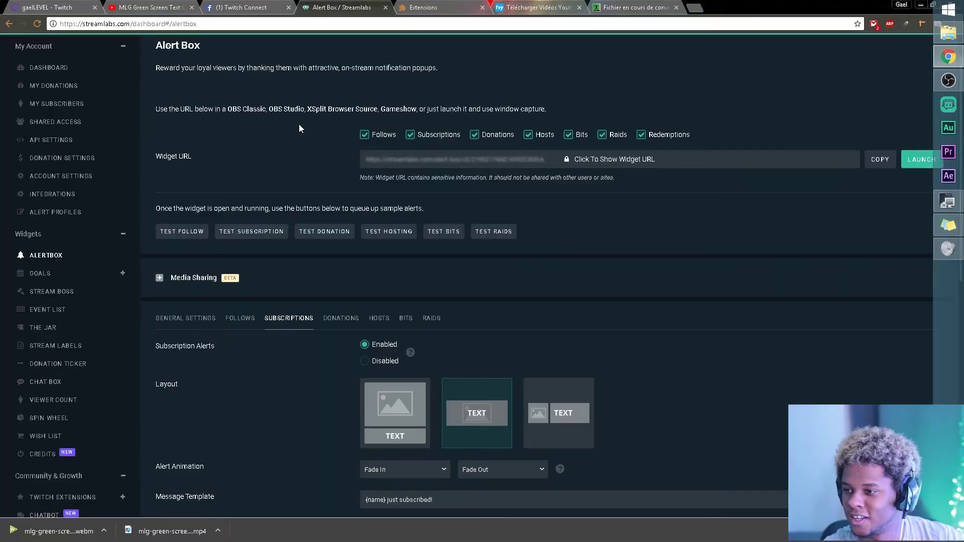
Step: Return from the online-convert page to YouTube and go back to the mlg green screen search results
{"action": "left_click", "coordinate": [173, 6]}
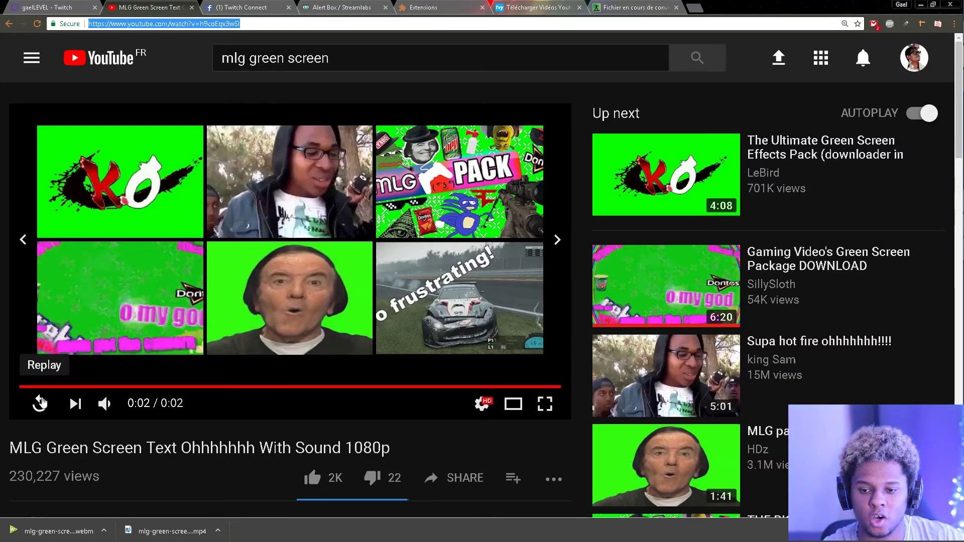
{"action": "left_click", "coordinate": [625, 6]}
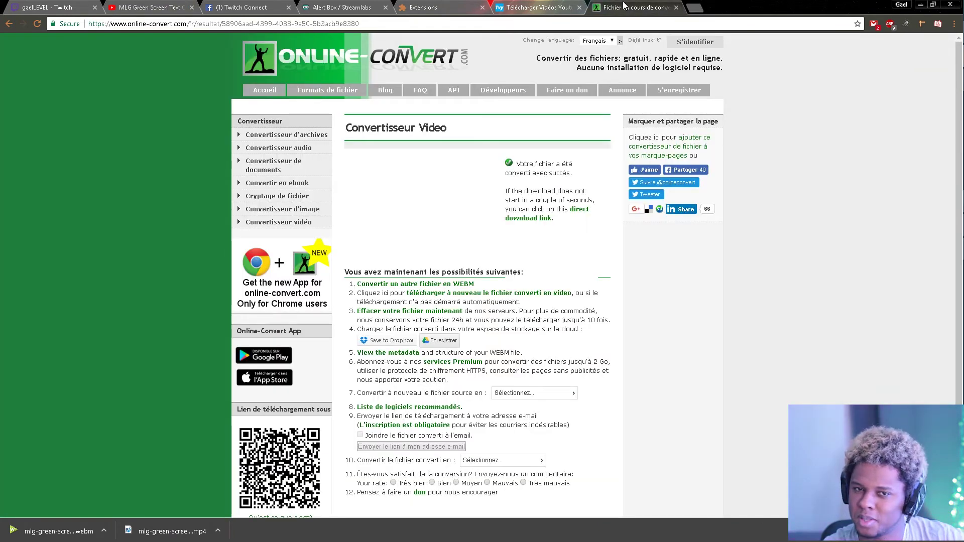
{"action": "left_click", "coordinate": [169, 7]}
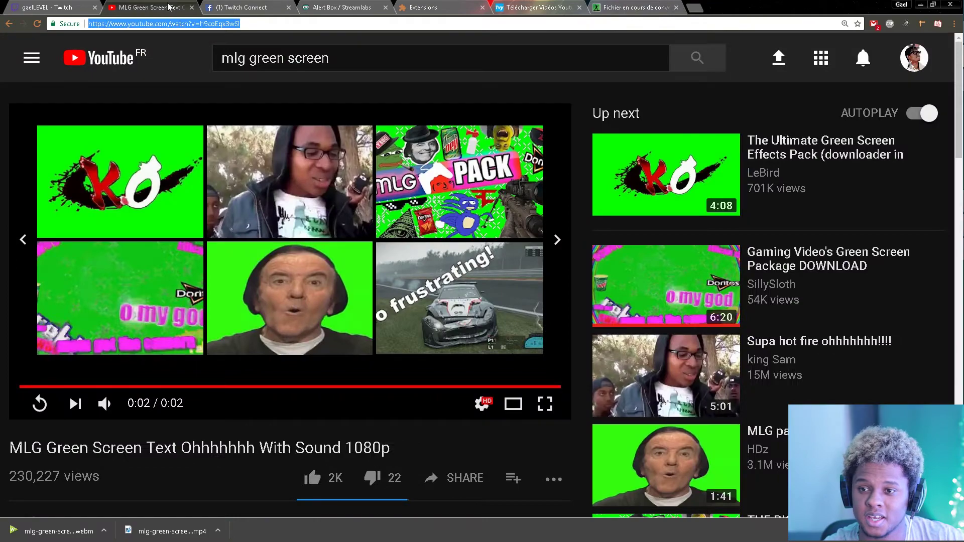
{"action": "left_click", "coordinate": [9, 25]}
{"action": "scroll", "coordinate": [122, 278], "scroll_direction": "up", "scroll_amount": 2}
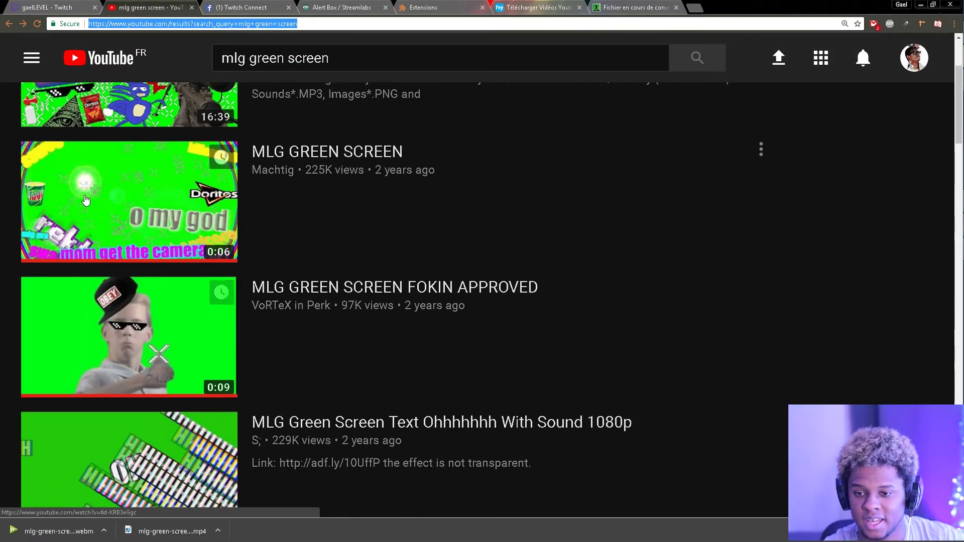
Step: Play the MLG GREEN SCREEN clip from the results and cancel autoplay of the next video
{"action": "left_click", "coordinate": [88, 206]}
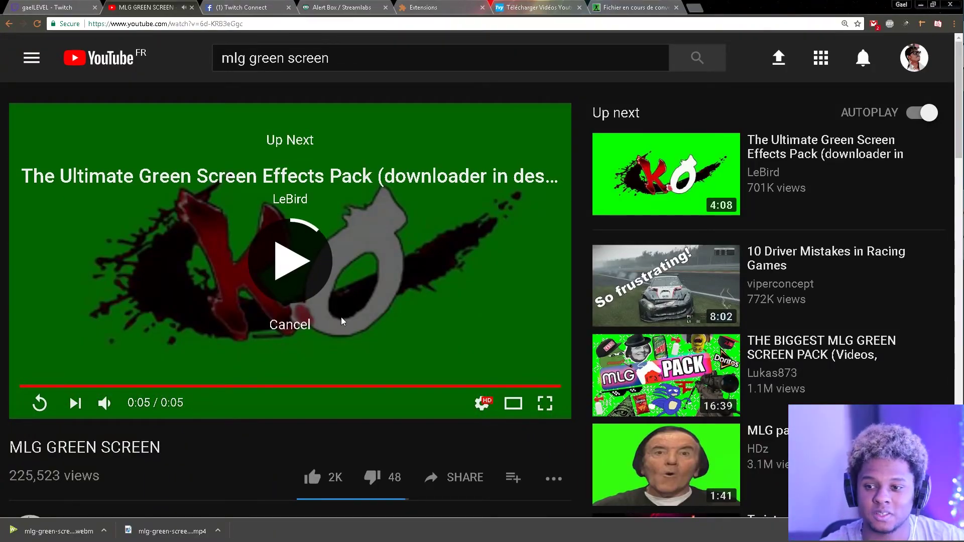
{"action": "left_click", "coordinate": [302, 324]}
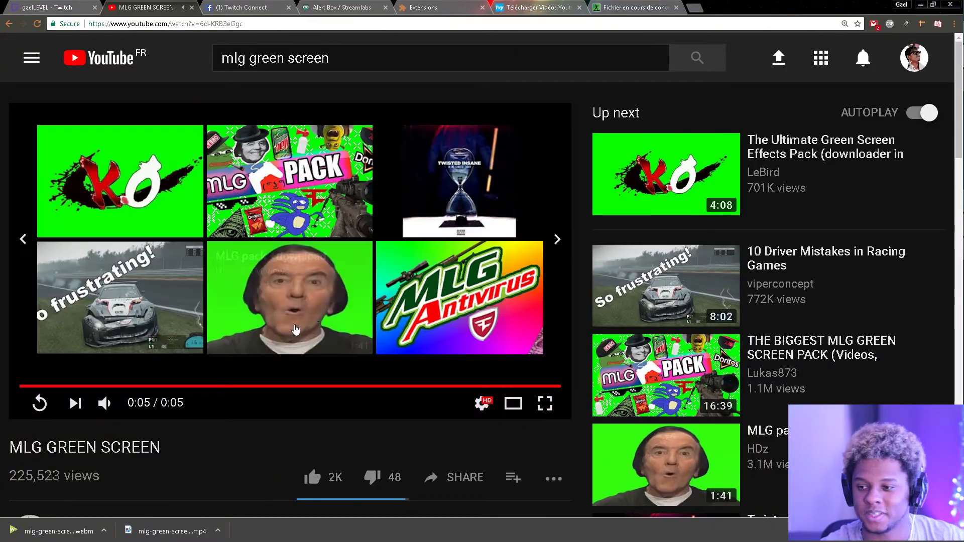